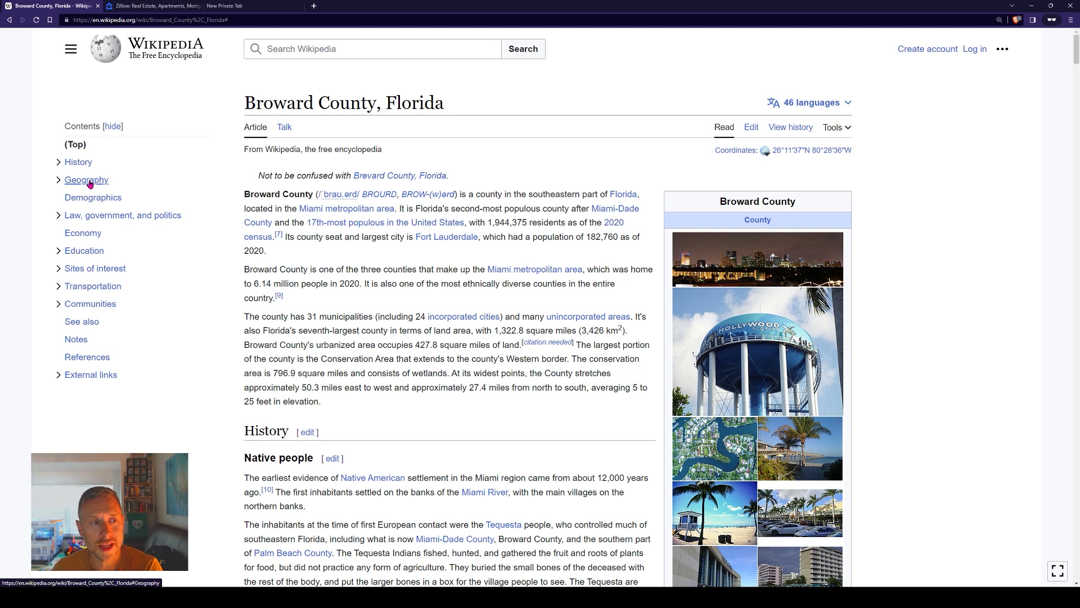
# Jump to the Broward County article's Geography section and review the adjacent counties list
pyautogui.click(92, 185)
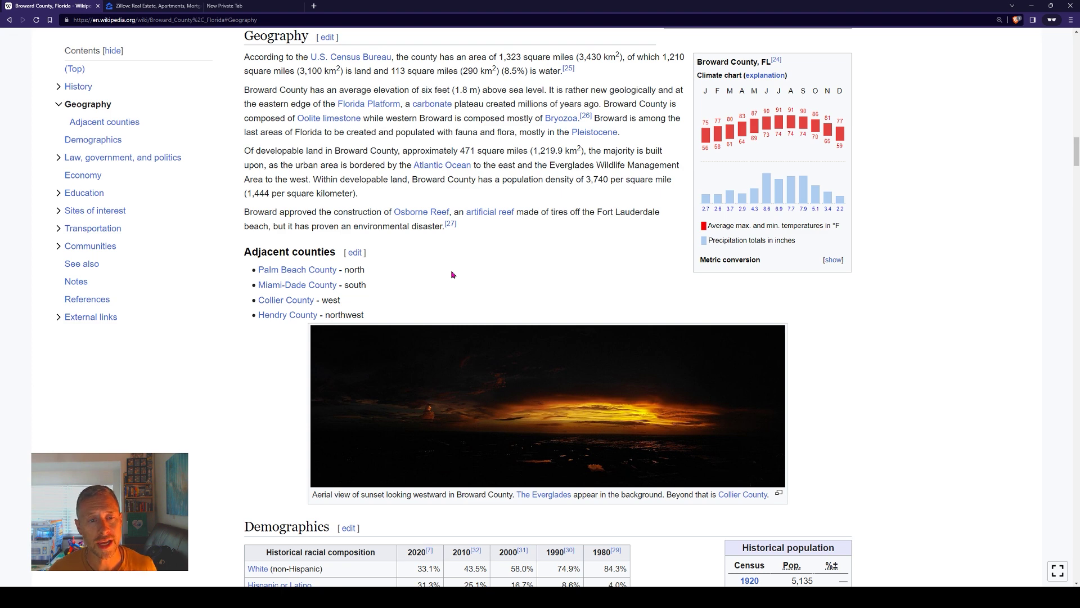
pyautogui.scroll(-3, 678, 304)
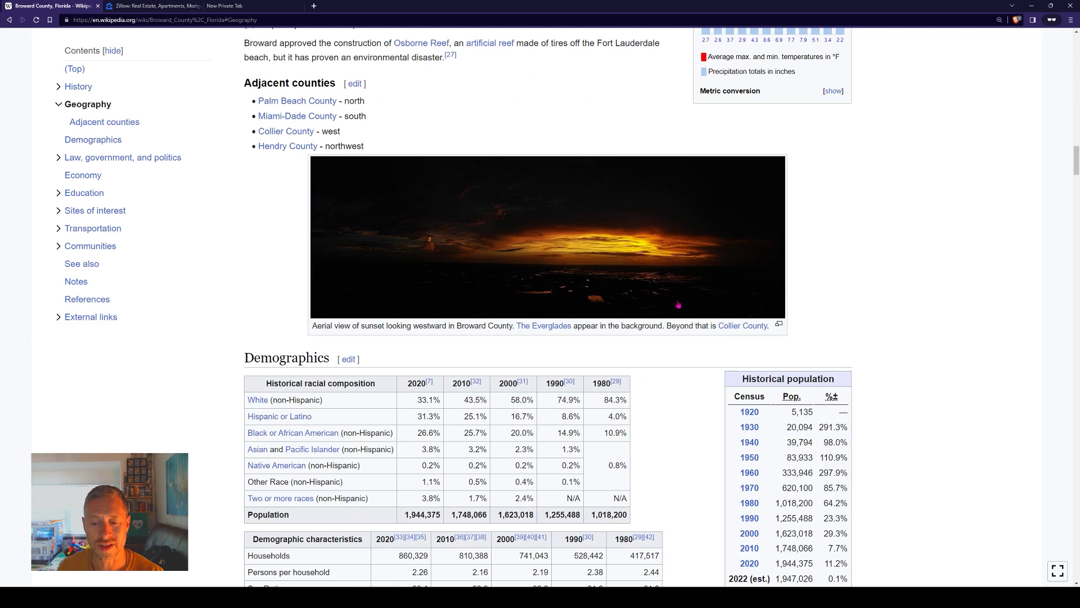
pyautogui.scroll(3, 664, 310)
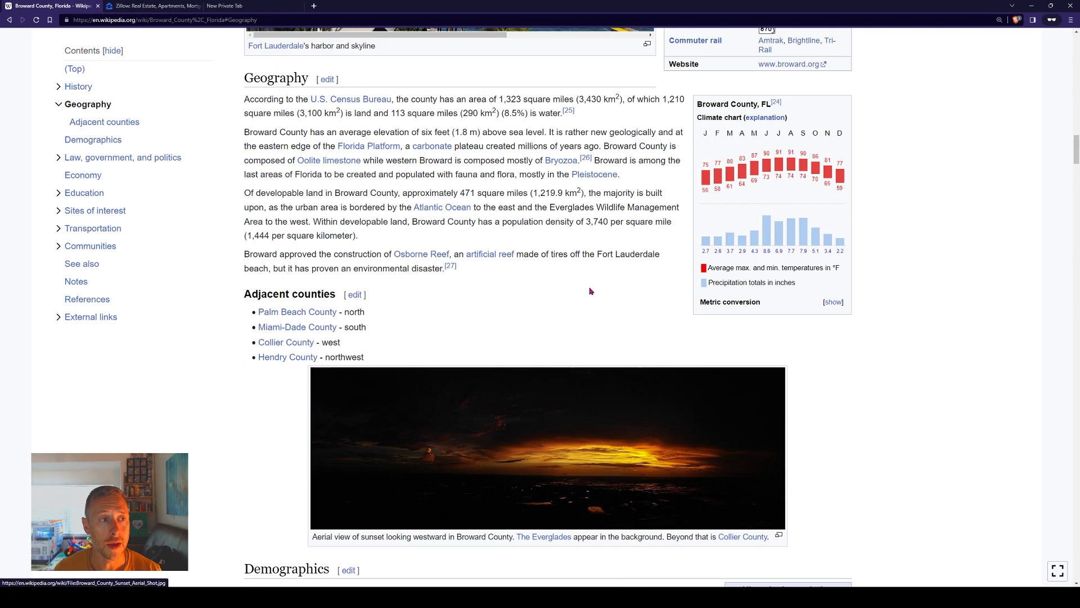
# Search Zillow for 'broward county', choose Broward County, FL, and show homes for sale
pyautogui.click(177, 11)
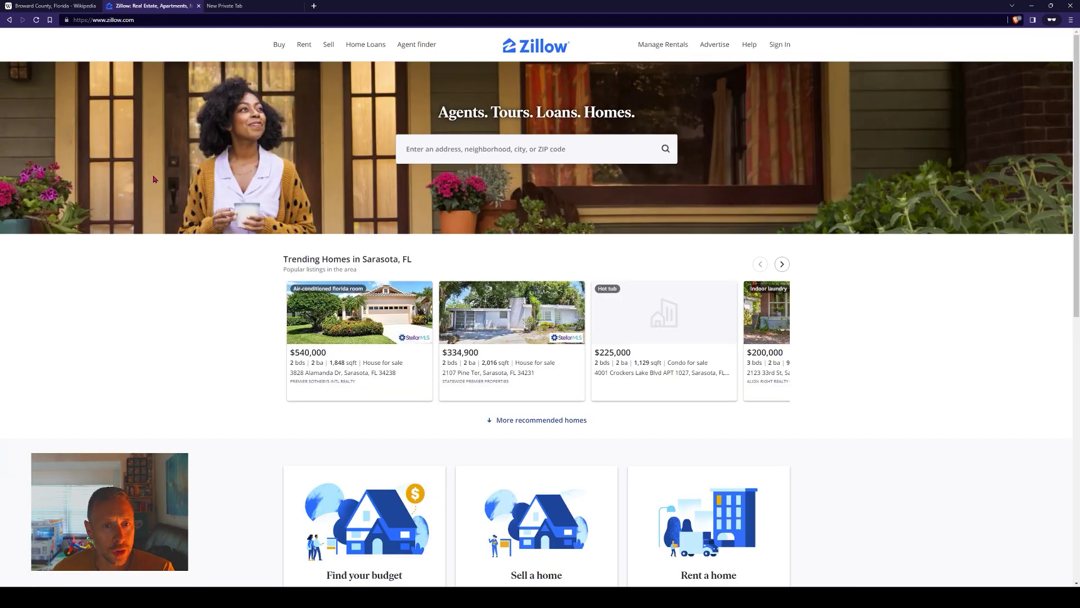
pyautogui.click(587, 160)
pyautogui.write('broward')
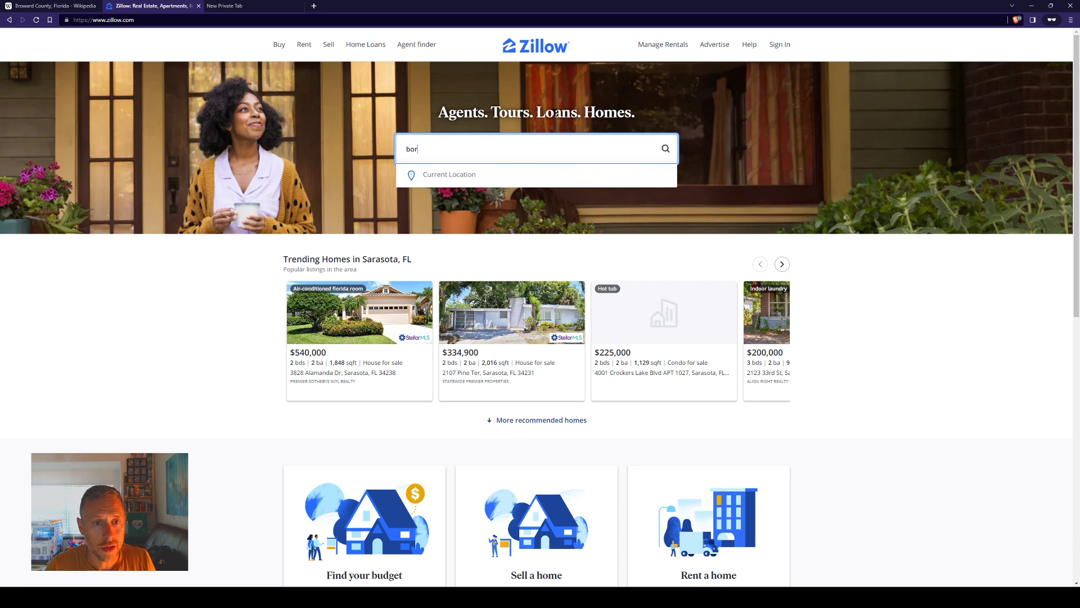
pyautogui.write(' county')
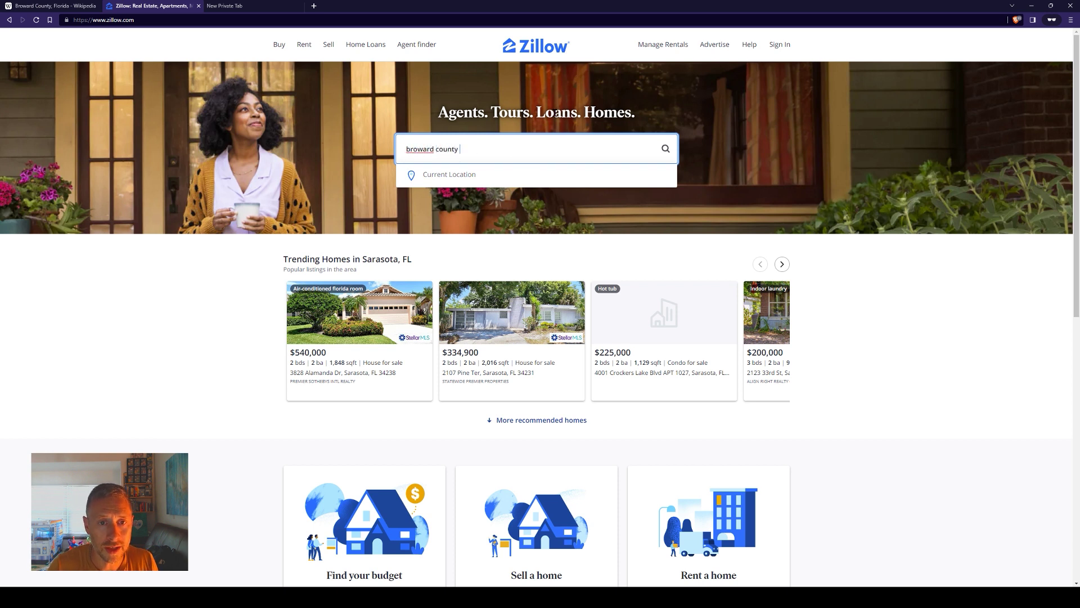
pyautogui.click(417, 174)
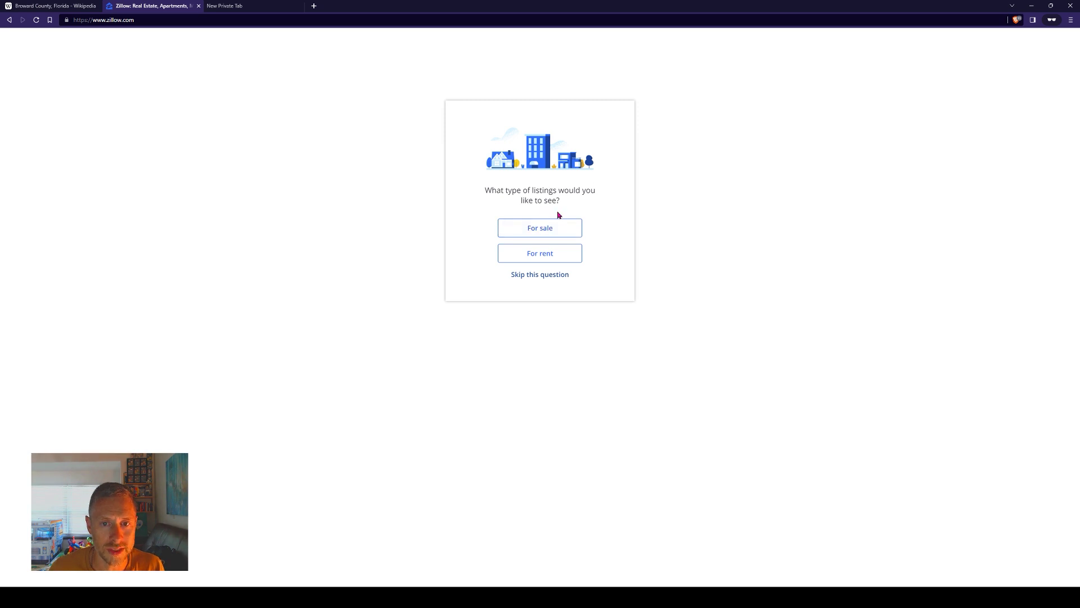
pyautogui.click(550, 228)
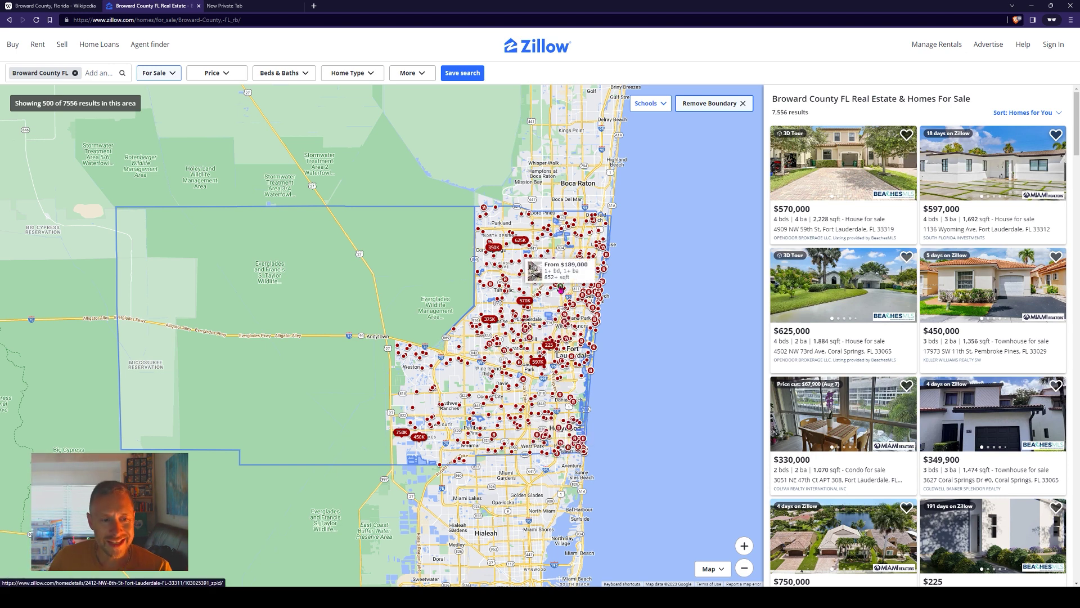
# Zoom the Zillow map into the Fort Lauderdale area to reveal individual listing prices
pyautogui.moveTo(525, 256)
pyautogui.moveTo(530, 338)
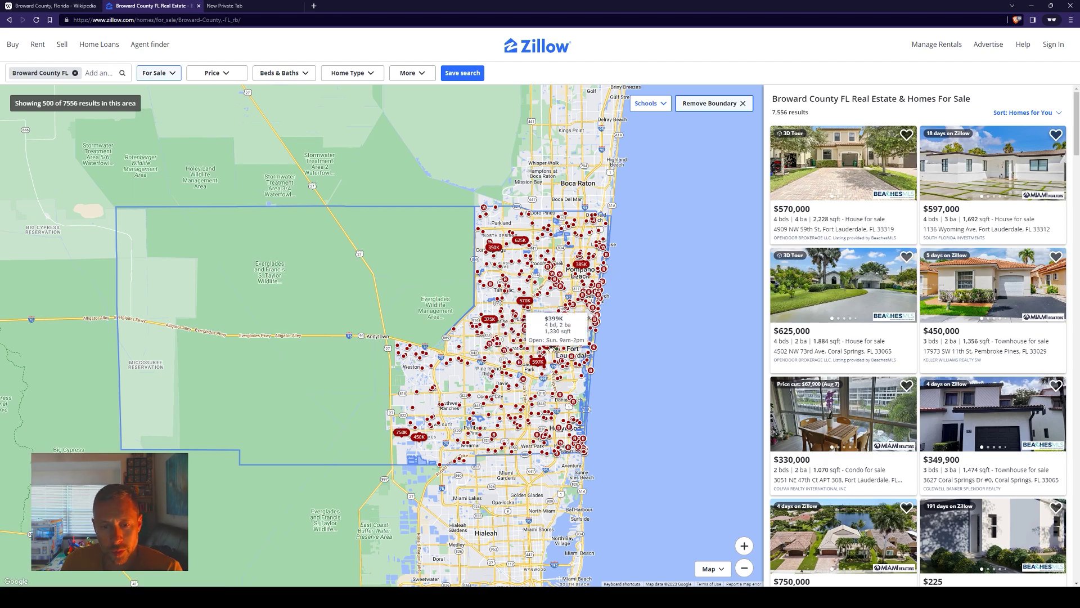
pyautogui.scroll(1, 550, 331)
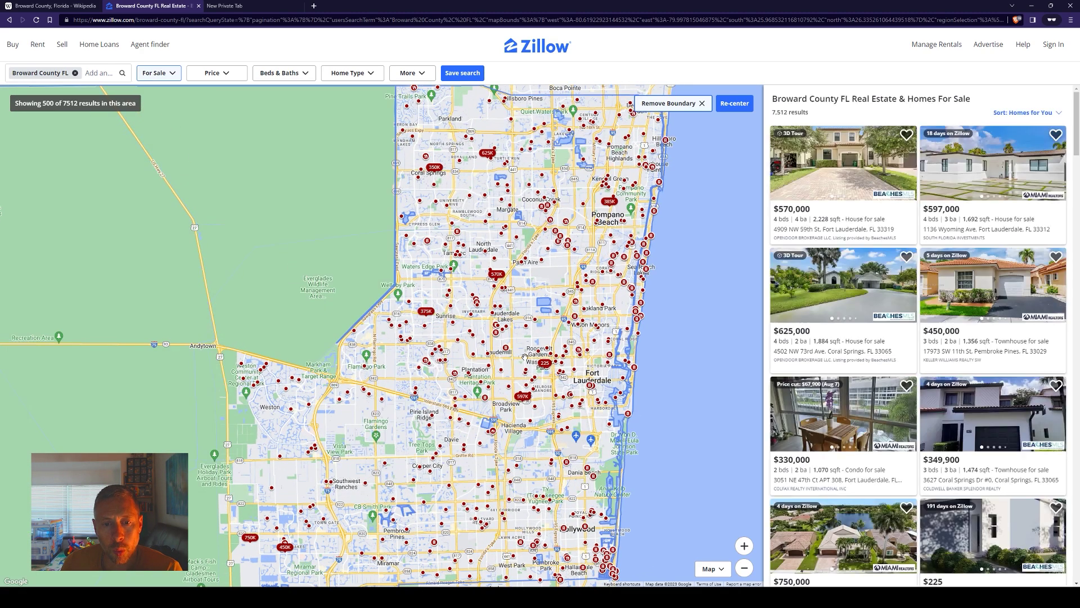
pyautogui.scroll(-1, 525, 358)
pyautogui.scroll(2, 524, 357)
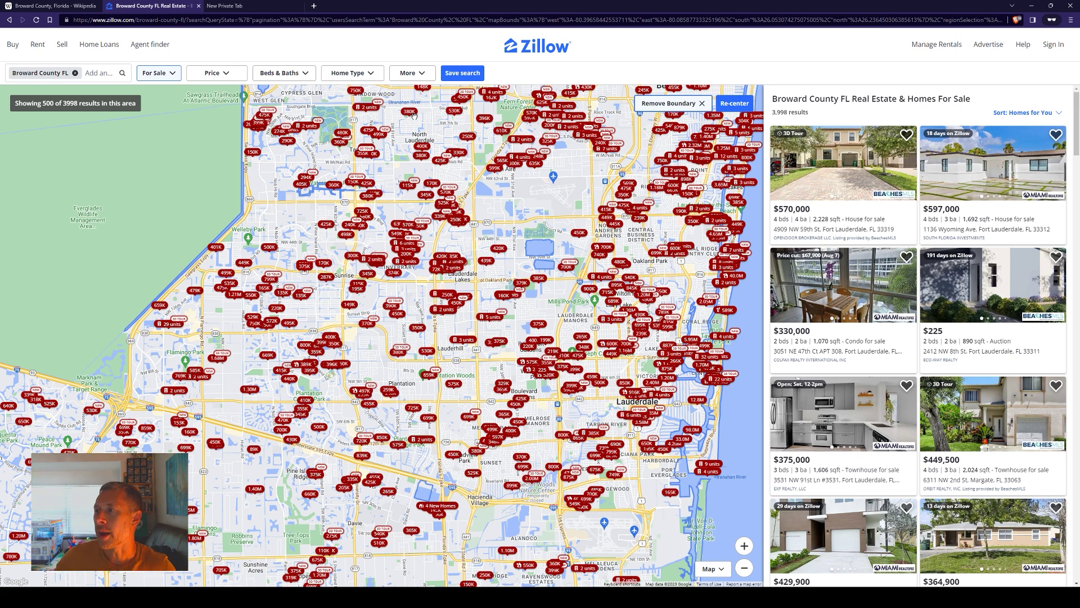
pyautogui.click(241, 6)
# Load google.com in the private tab and search 'broward county property appraiser'
pyautogui.click(496, 24)
pyautogui.write('google.com')
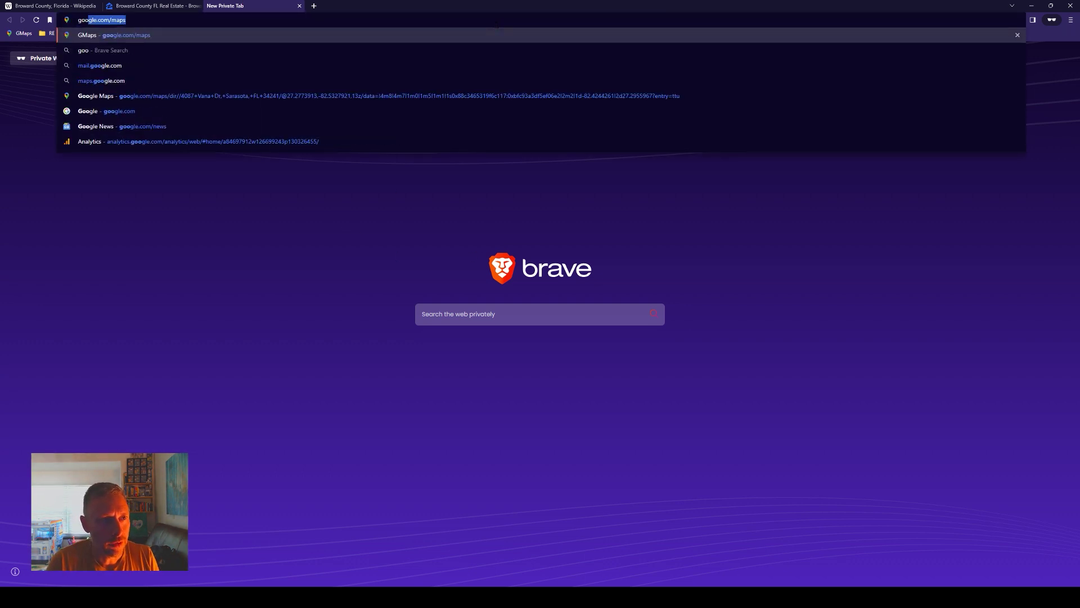
pyautogui.press('Return')
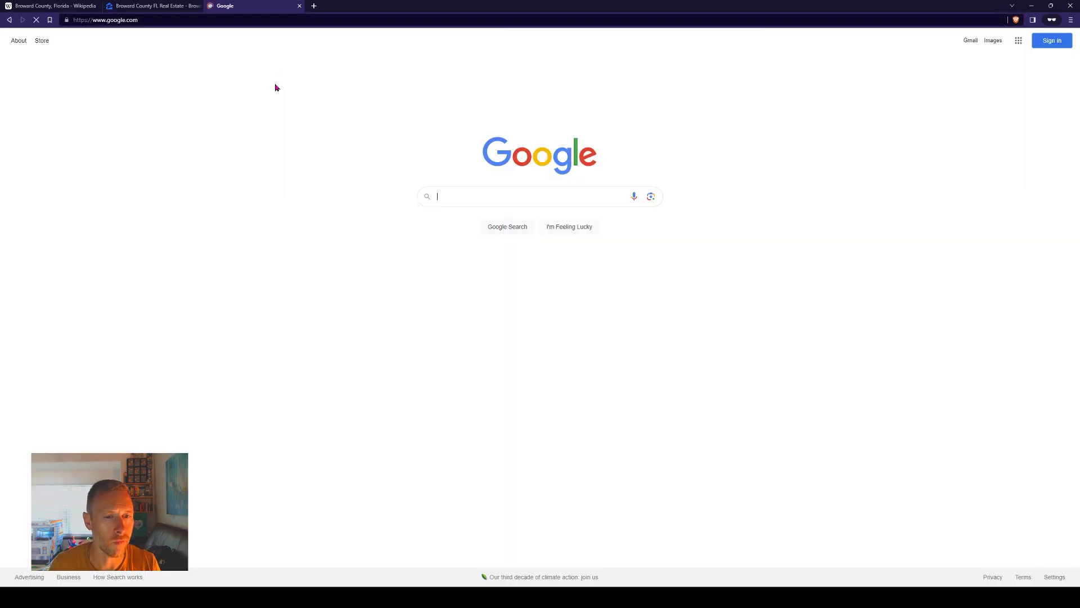
pyautogui.click(562, 194)
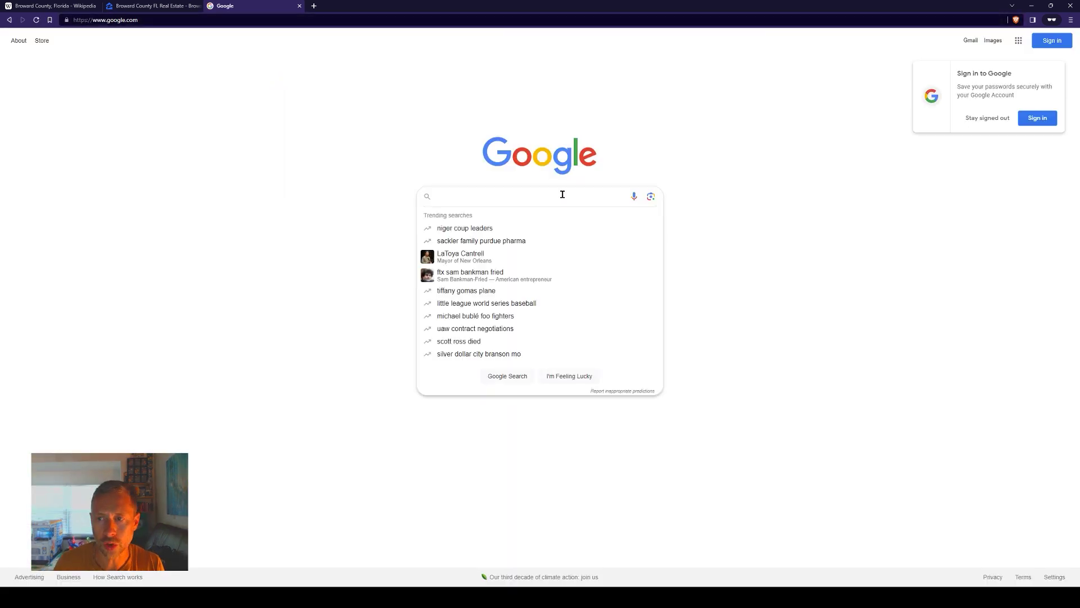
pyautogui.write('broward county')
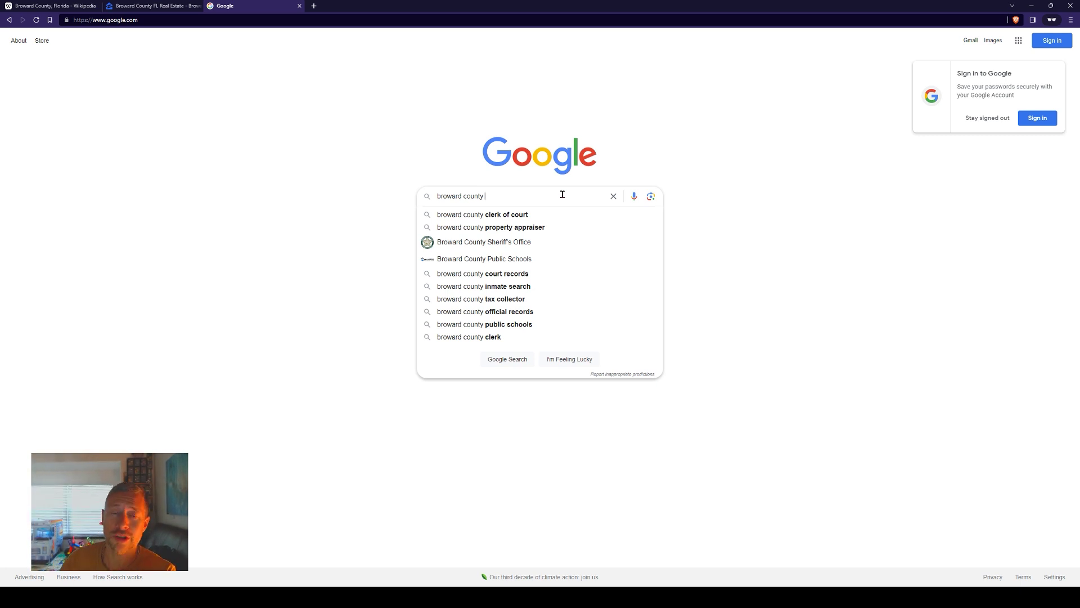
pyautogui.click(491, 229)
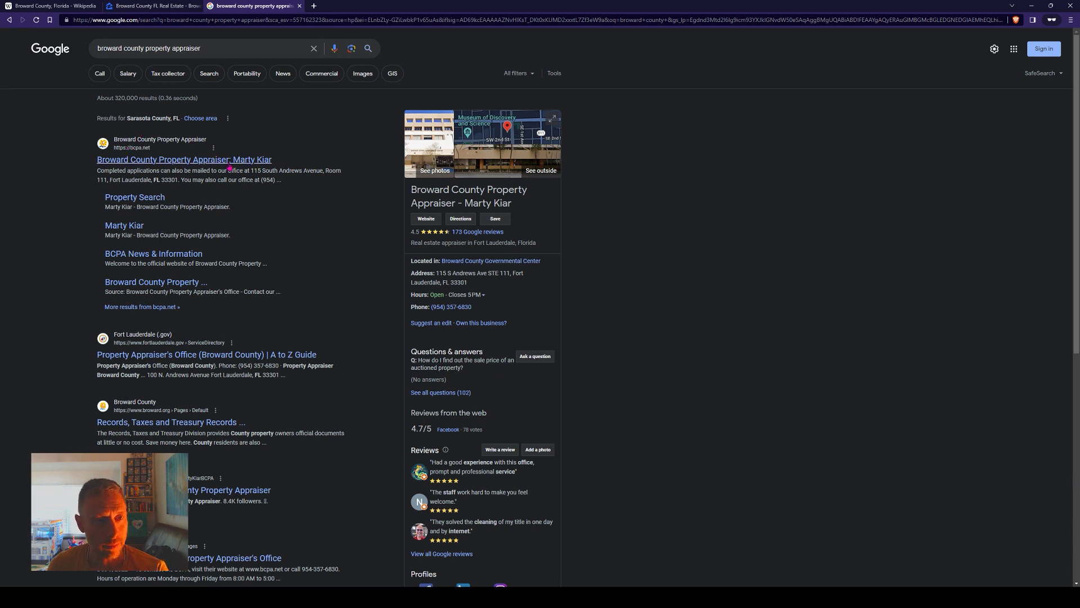
# Open bcpa.net at 125% zoom, reach its Name/Address property search, then return to Zillow
pyautogui.click(179, 161)
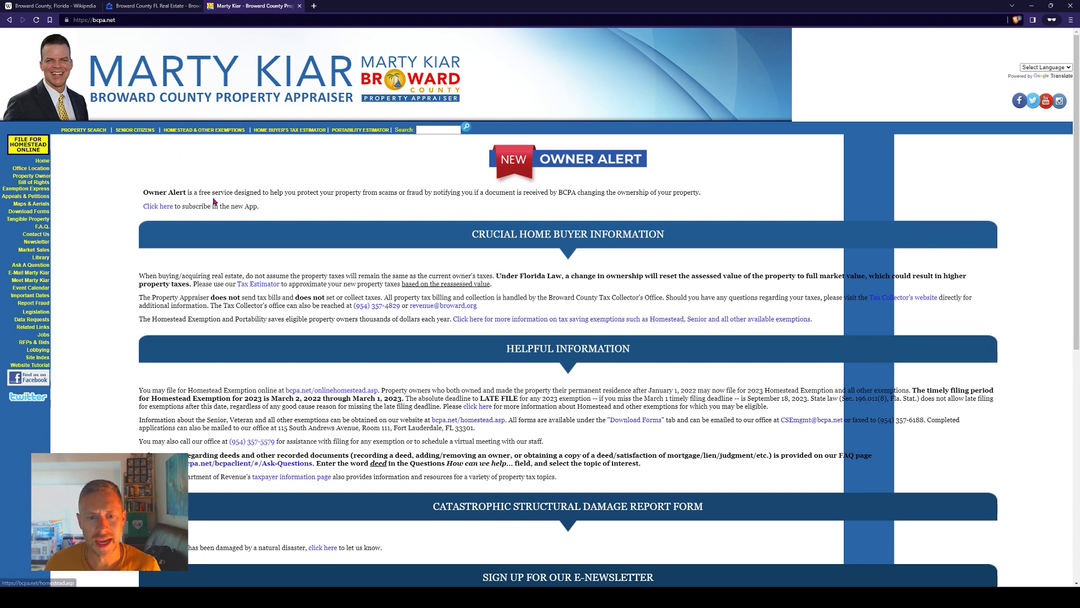
pyautogui.hotkey('ctrl', '+')
pyautogui.hotkey('ctrl', '-')
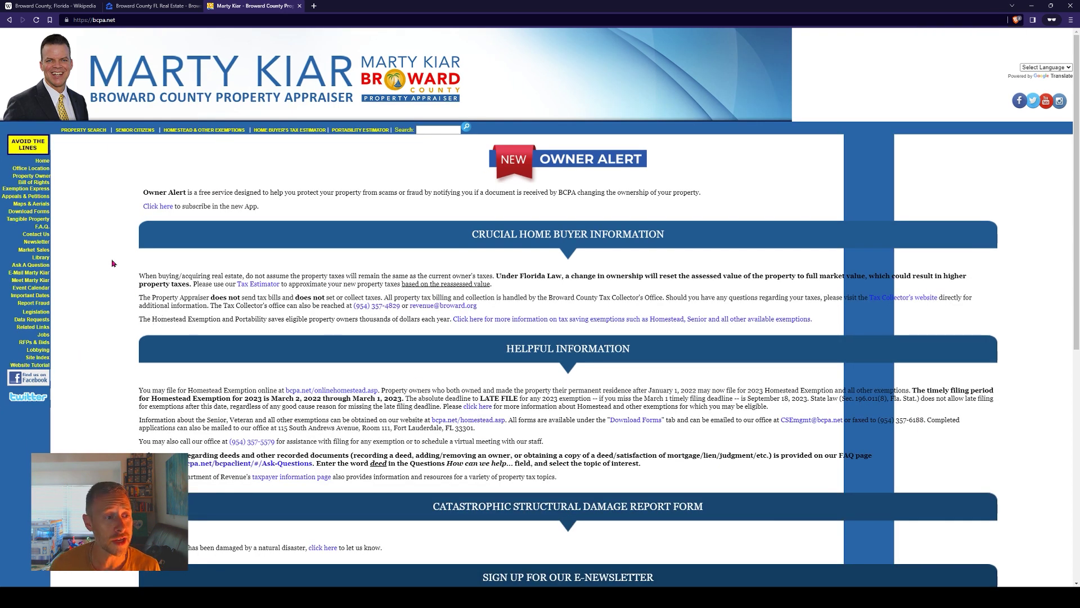
pyautogui.hotkey('ctrl', '+')
pyautogui.hotkey('ctrl', '+')
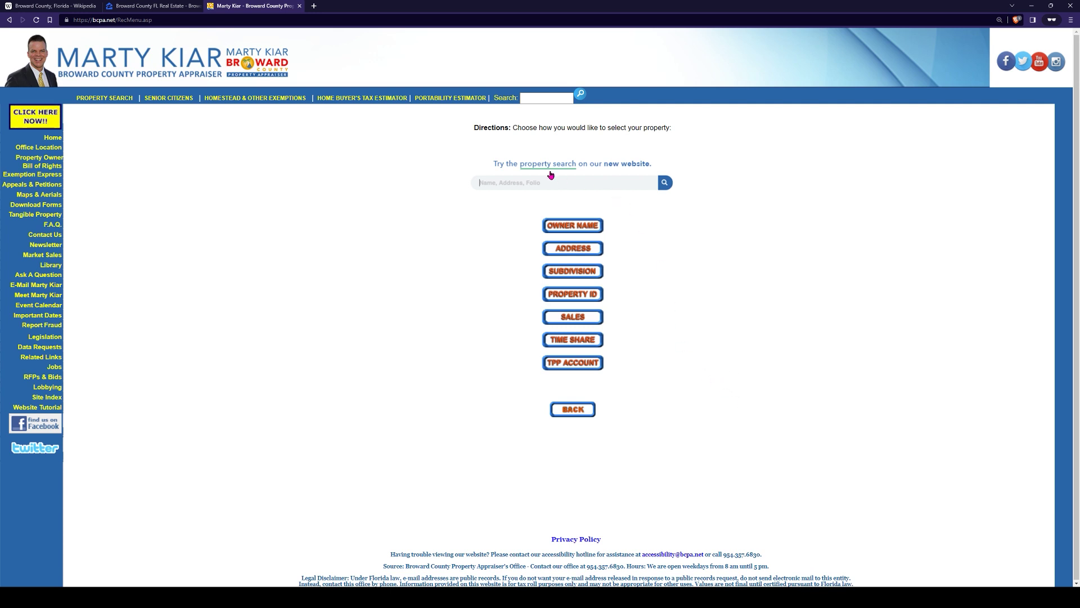
pyautogui.click(495, 184)
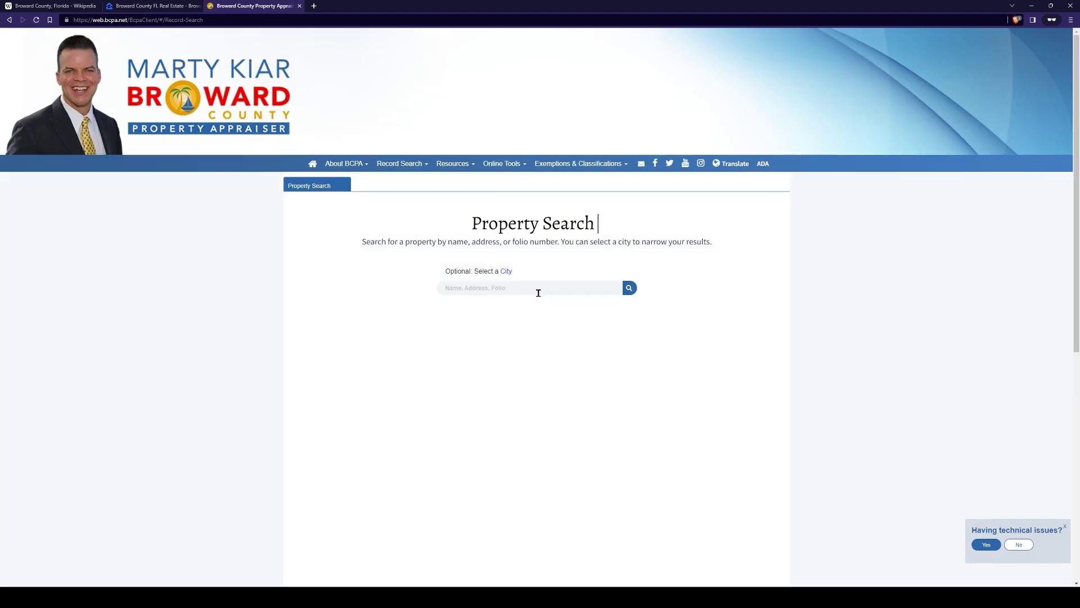
pyautogui.click(163, 7)
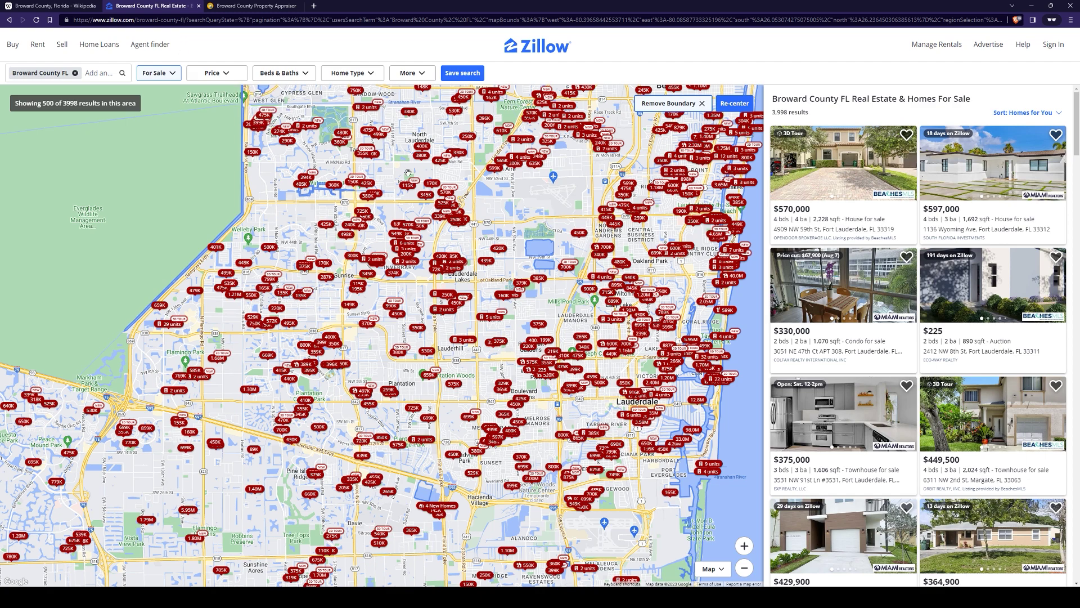
pyautogui.moveTo(417, 410)
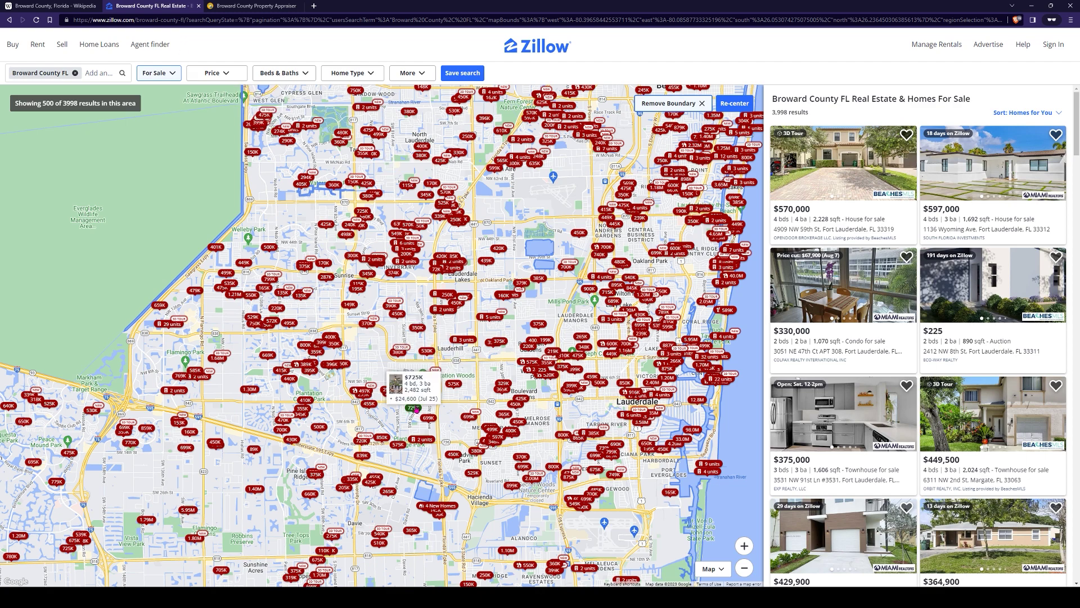
pyautogui.scroll(3, 406, 406)
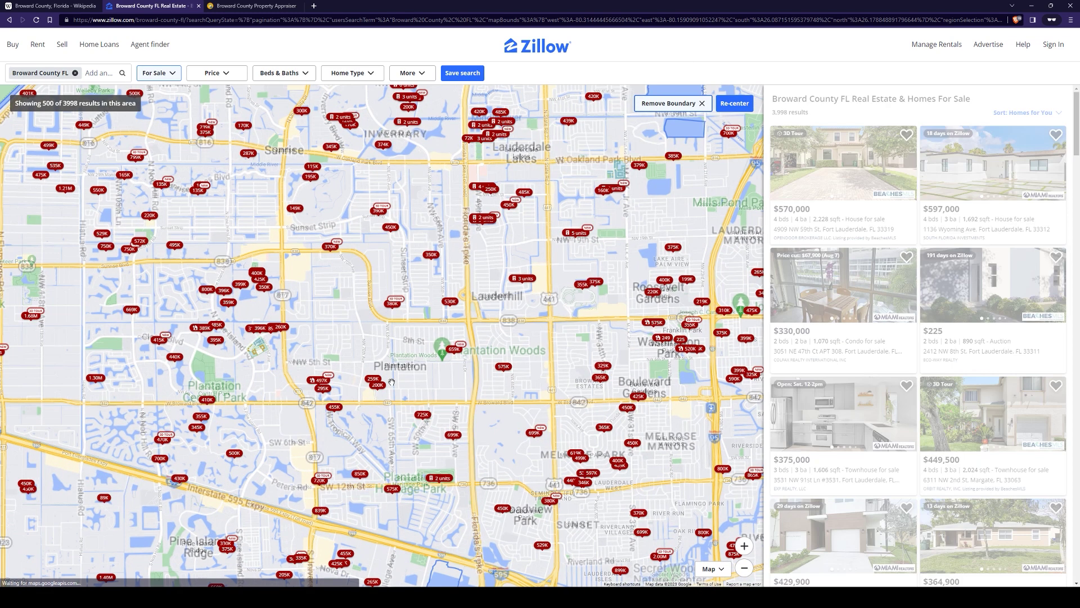
pyautogui.scroll(2, 409, 389)
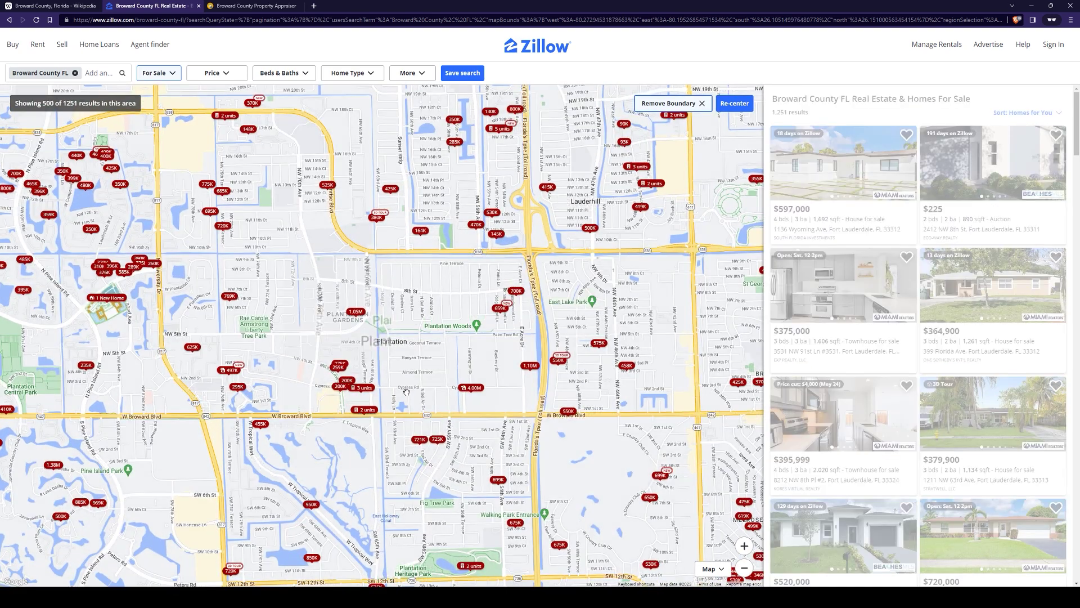
pyautogui.scroll(1, 432, 309)
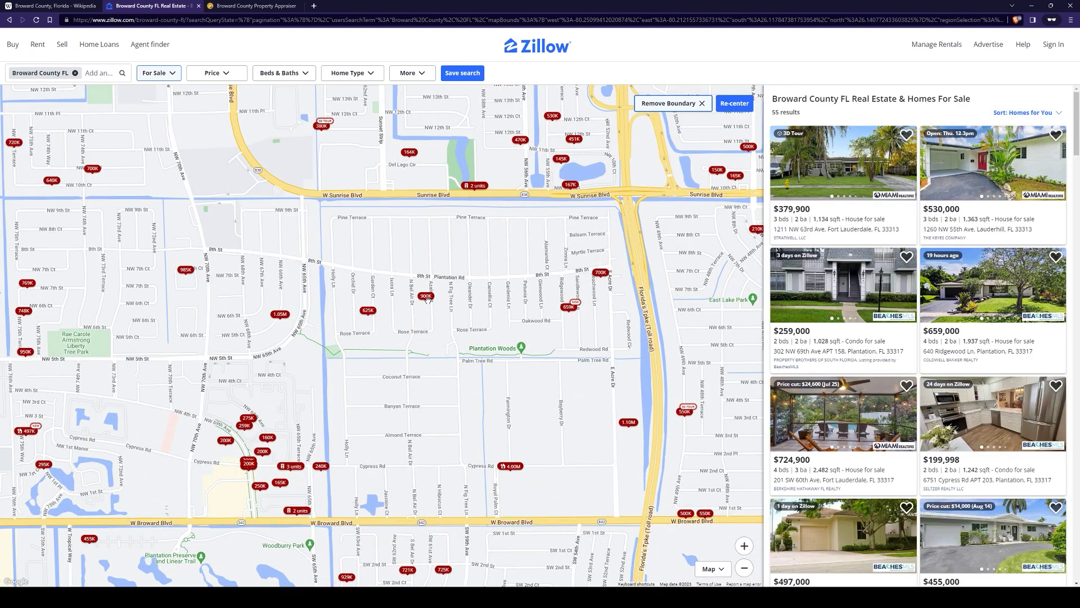
pyautogui.moveTo(426, 300)
pyautogui.click(426, 299)
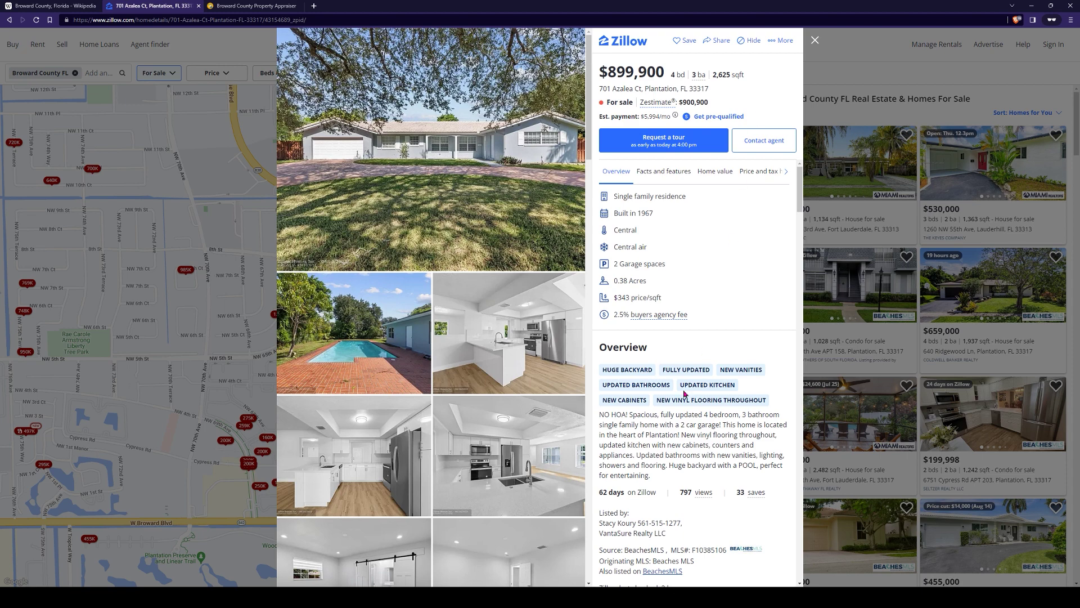
pyautogui.scroll(-4, 547, 333)
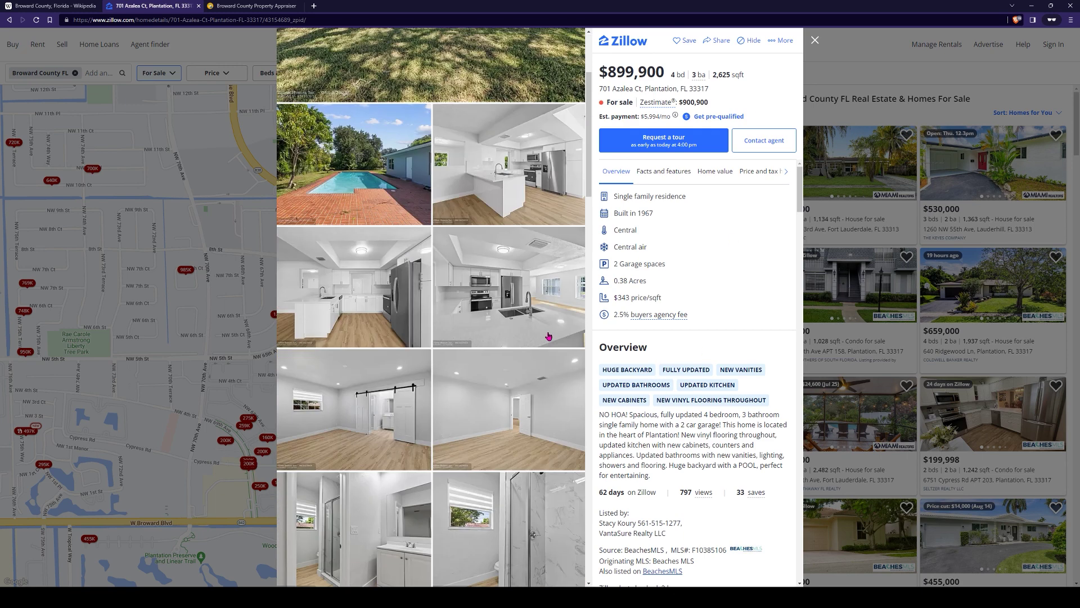
pyautogui.scroll(-6, 549, 338)
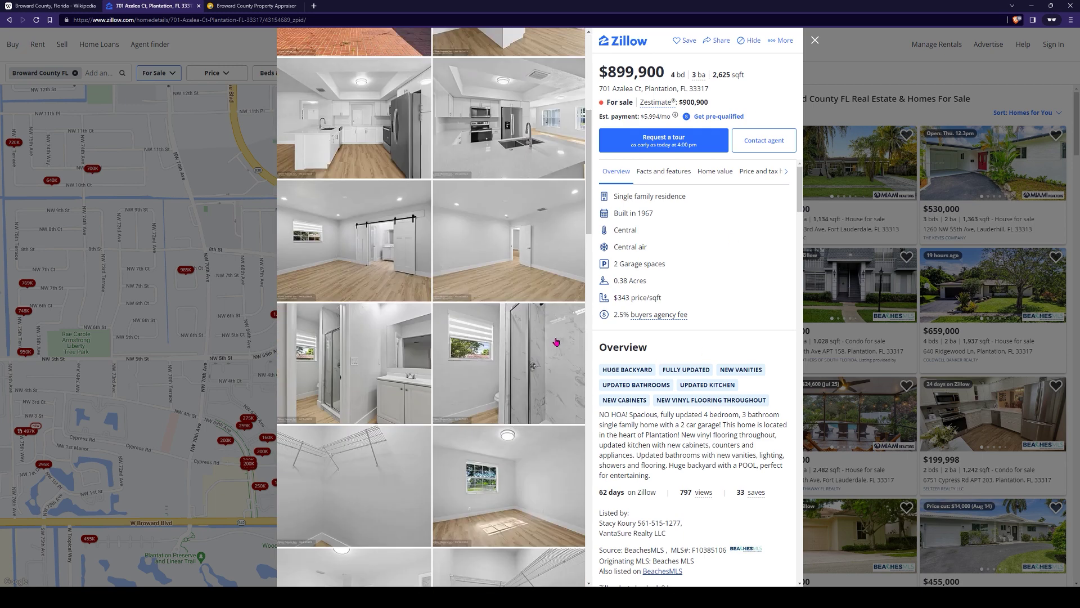
pyautogui.scroll(2, 563, 342)
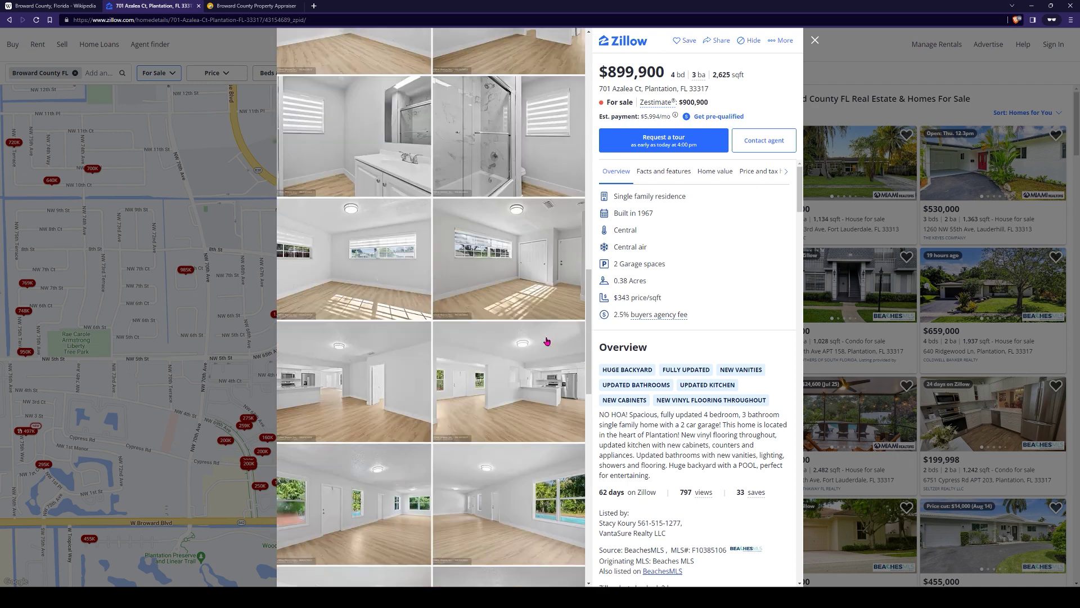
pyautogui.scroll(9, 540, 330)
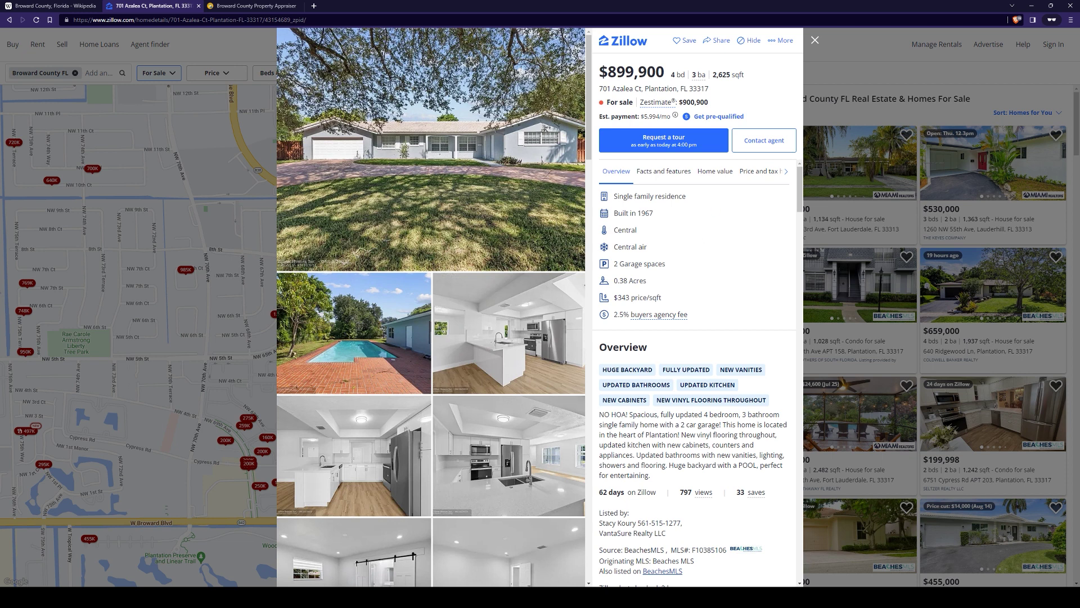
pyautogui.scroll(-3, 449, 479)
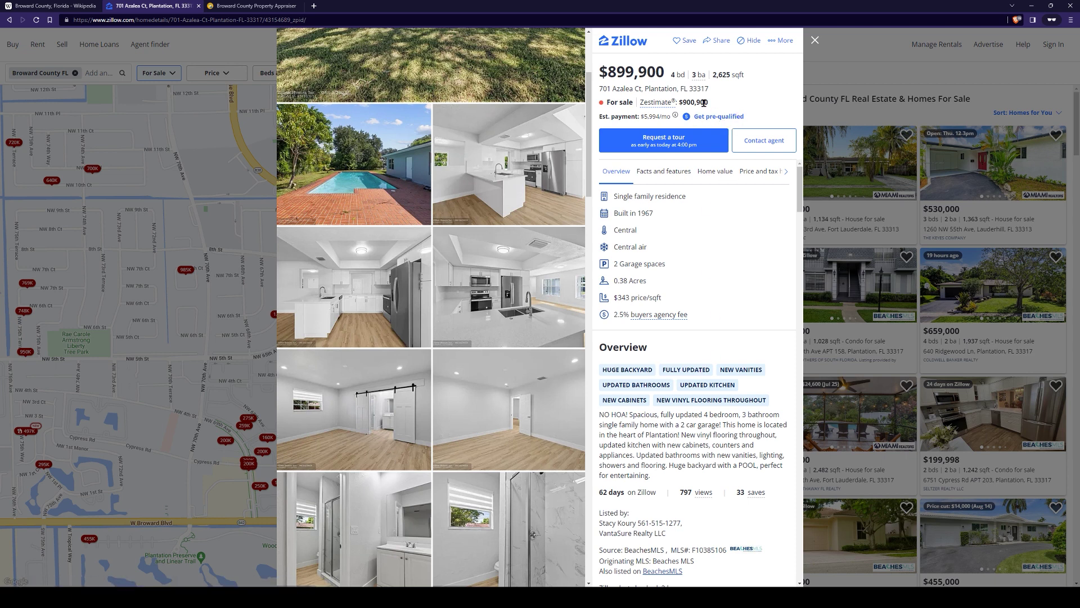
pyautogui.moveTo(600, 90); pyautogui.dragTo(641, 90)
pyautogui.click(252, 5)
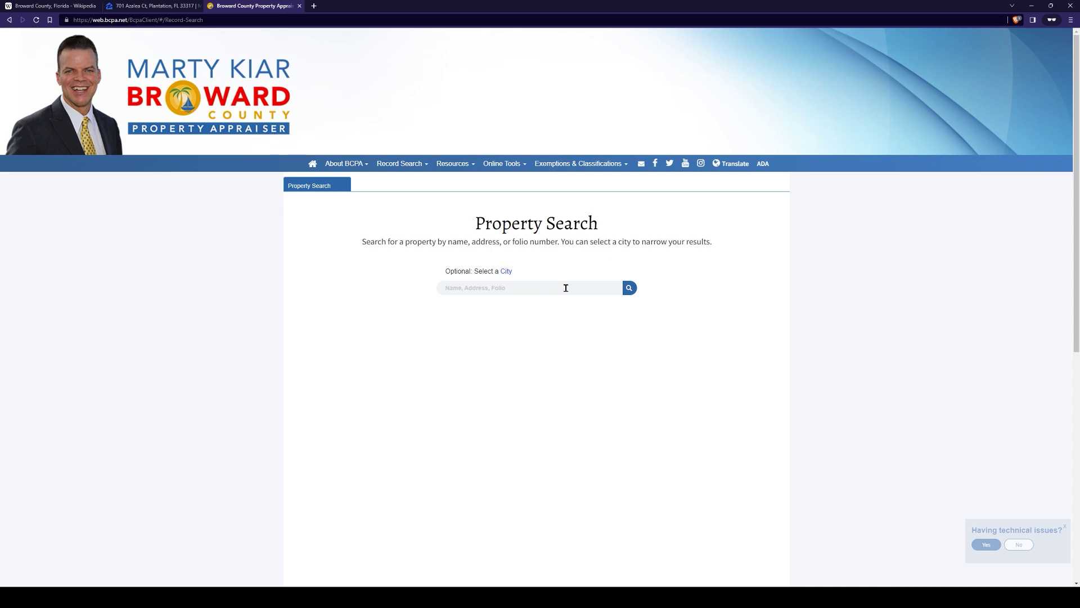
pyautogui.write('701 az')
pyautogui.click(481, 304)
pyautogui.click(629, 288)
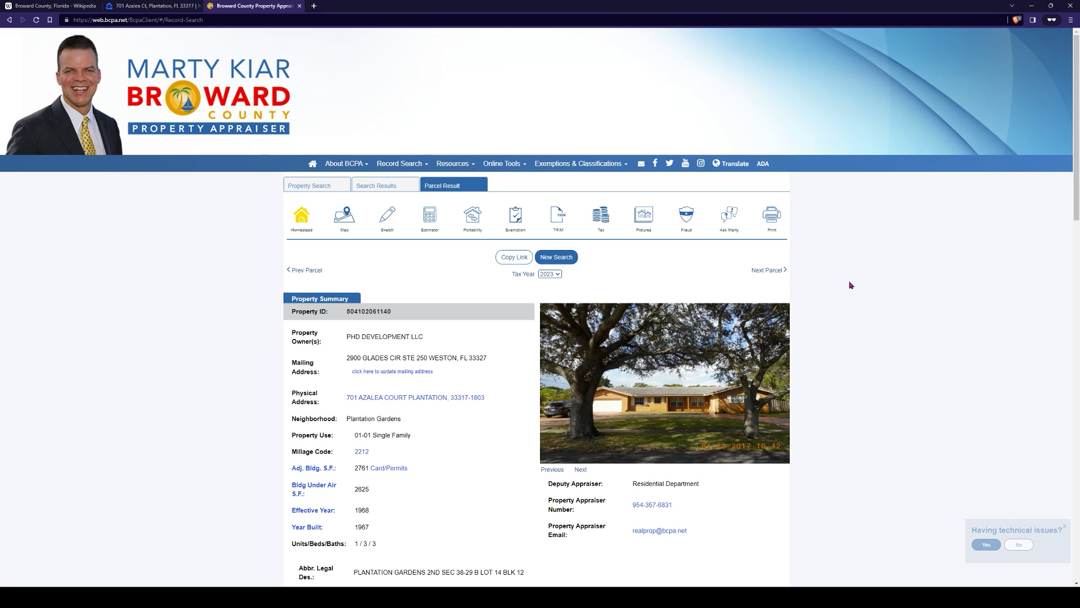
pyautogui.scroll(-2, 856, 285)
pyautogui.scroll(1, 860, 270)
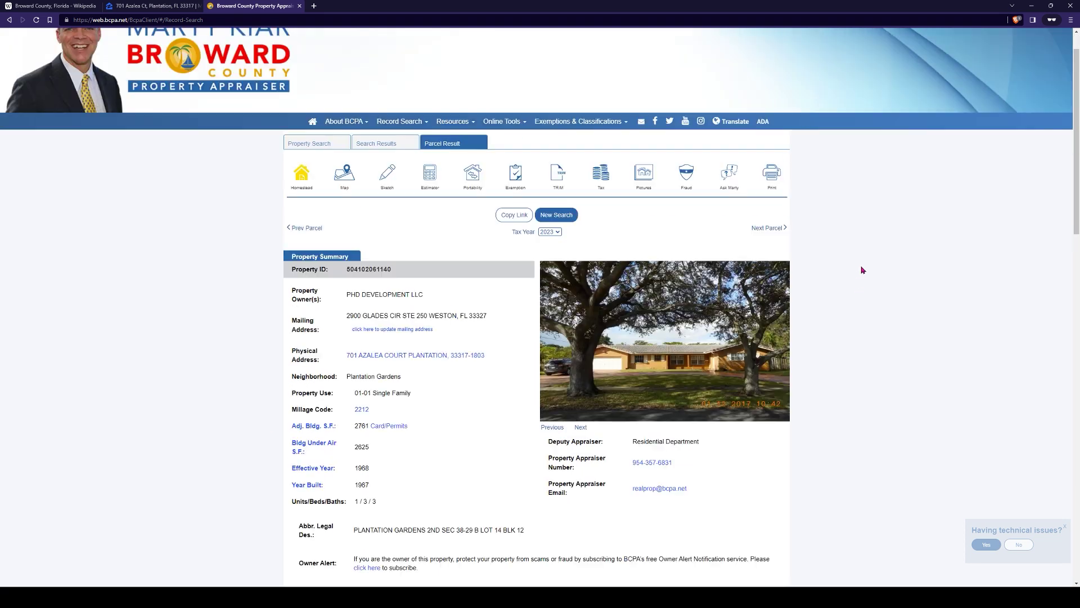
pyautogui.hotkey('ctrl', 'shift', 'Tab')
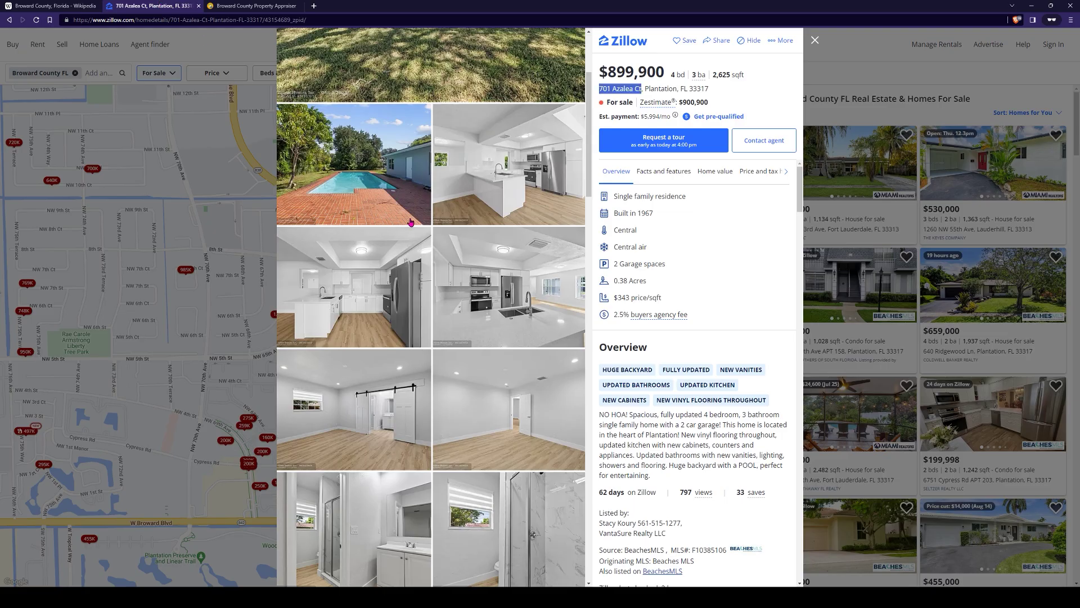
pyautogui.scroll(3, 534, 186)
pyautogui.scroll(1, 531, 186)
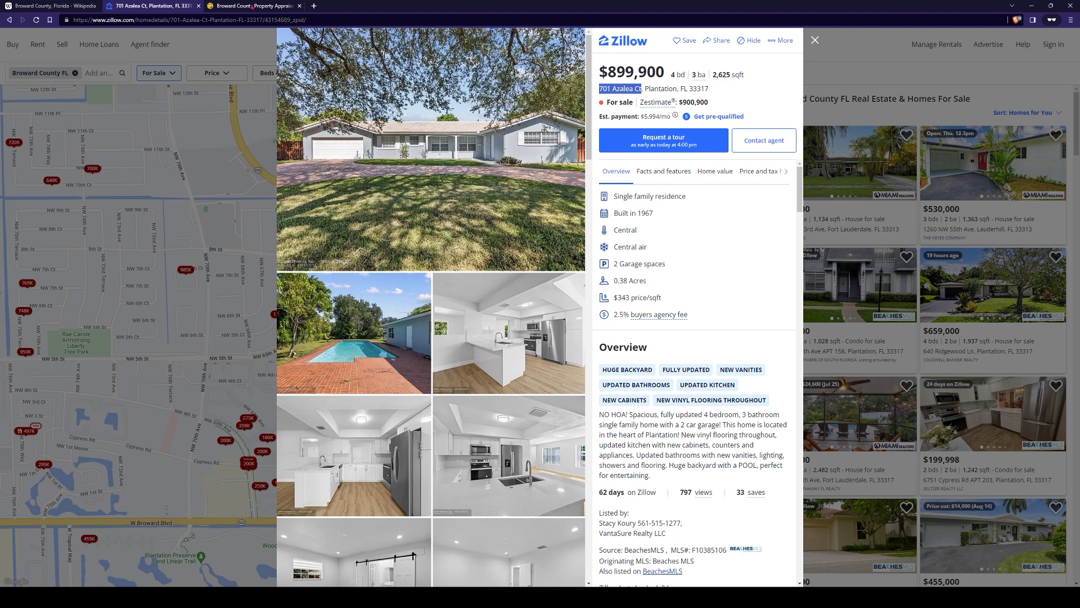
pyautogui.click(275, 6)
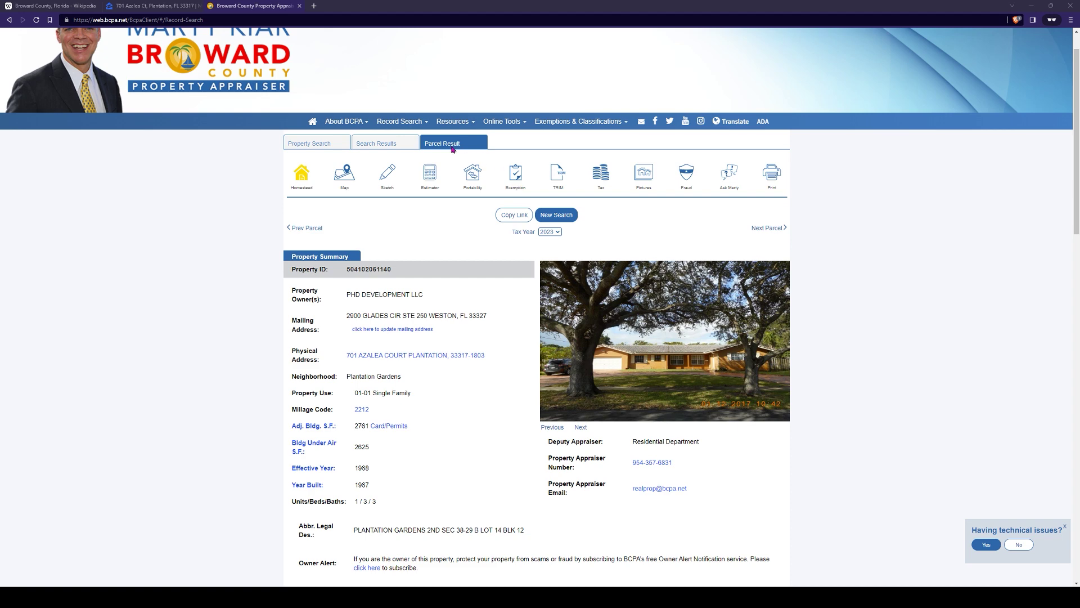
pyautogui.click(401, 145)
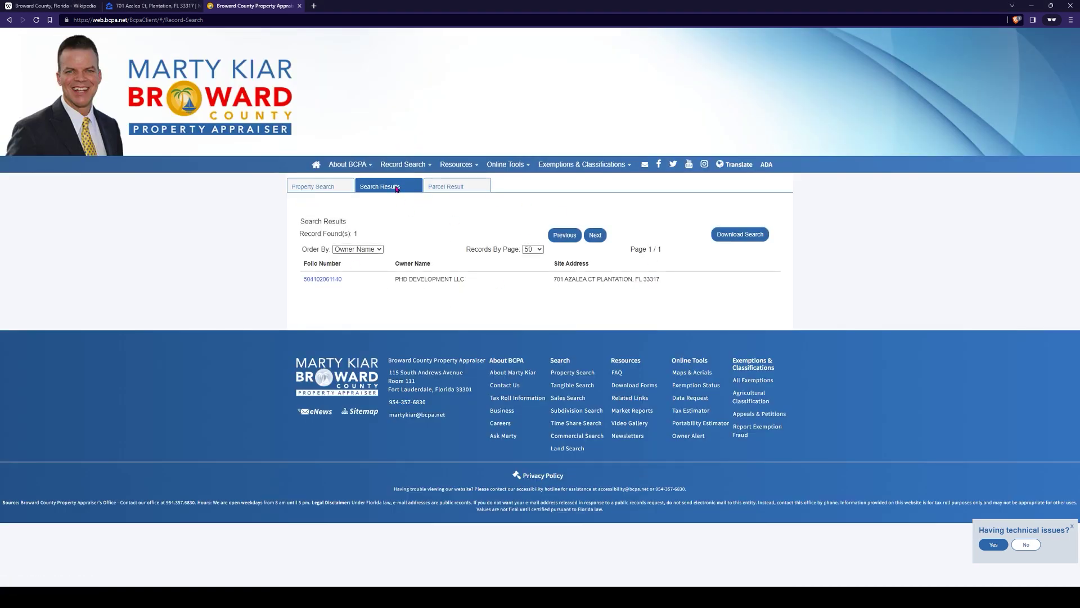
pyautogui.click(321, 187)
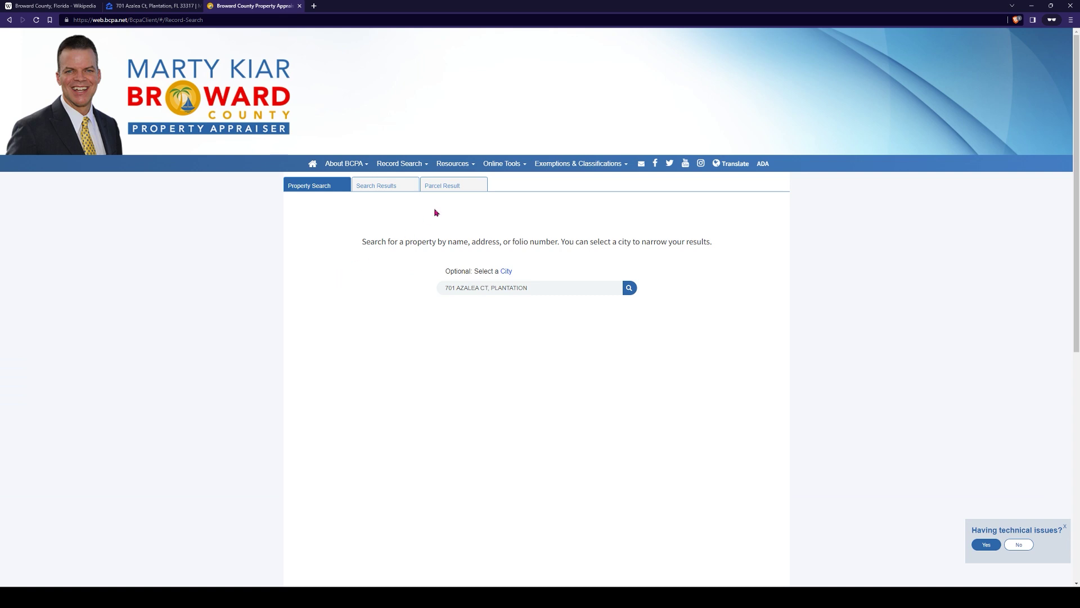
pyautogui.click(450, 185)
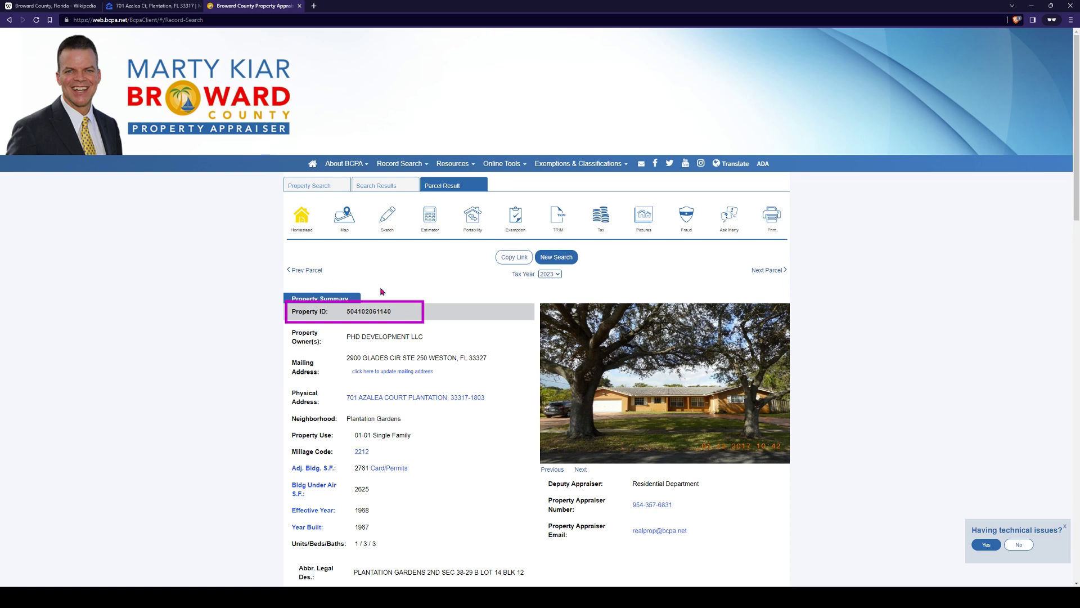
pyautogui.moveTo(345, 337); pyautogui.dragTo(435, 341)
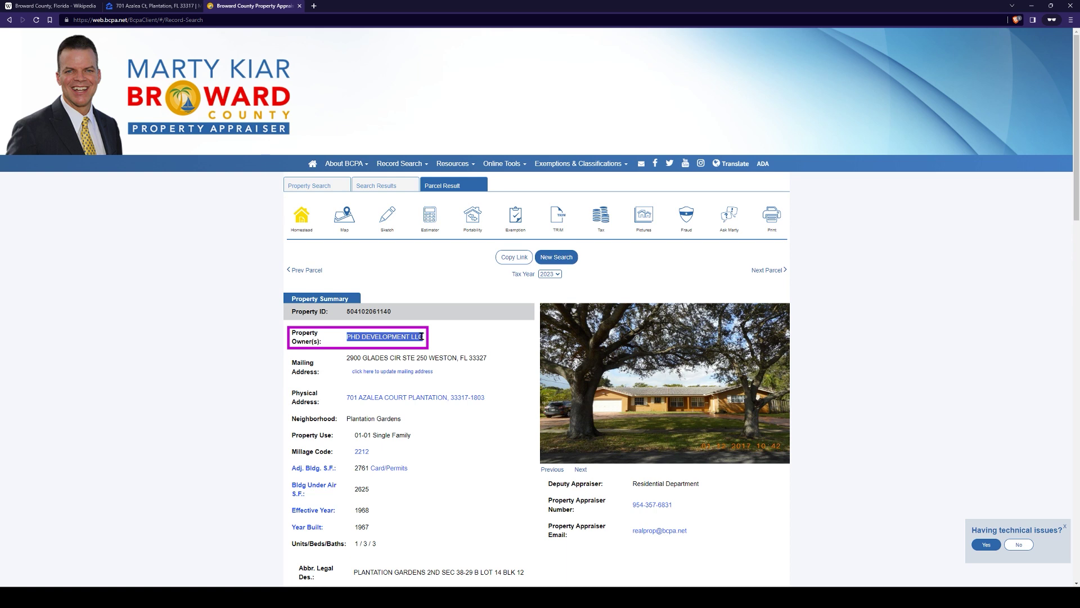
pyautogui.click(458, 346)
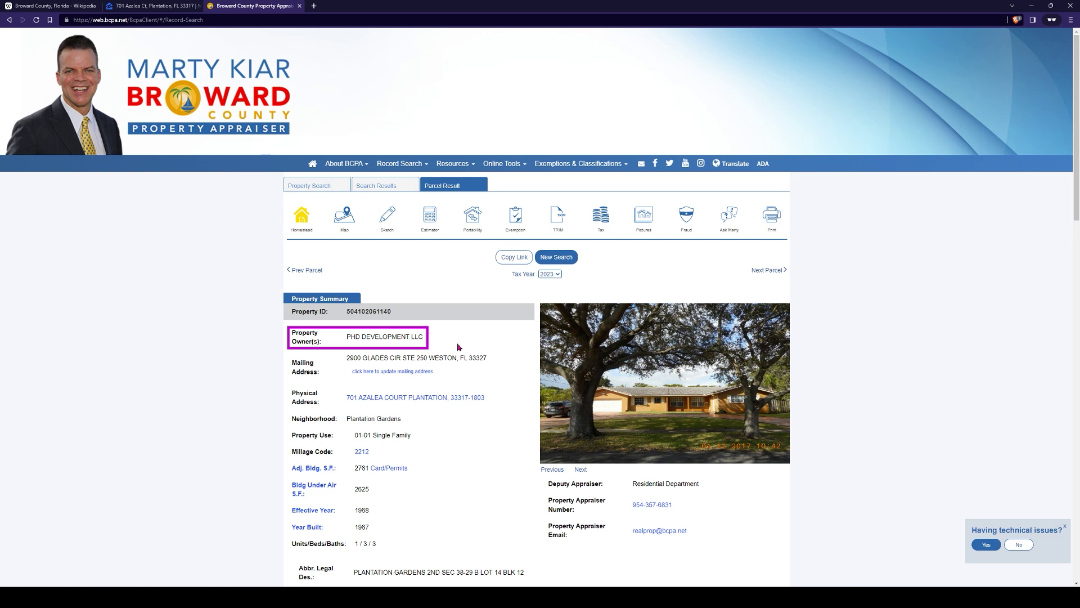
pyautogui.moveTo(351, 358); pyautogui.dragTo(466, 358)
pyautogui.click(466, 356)
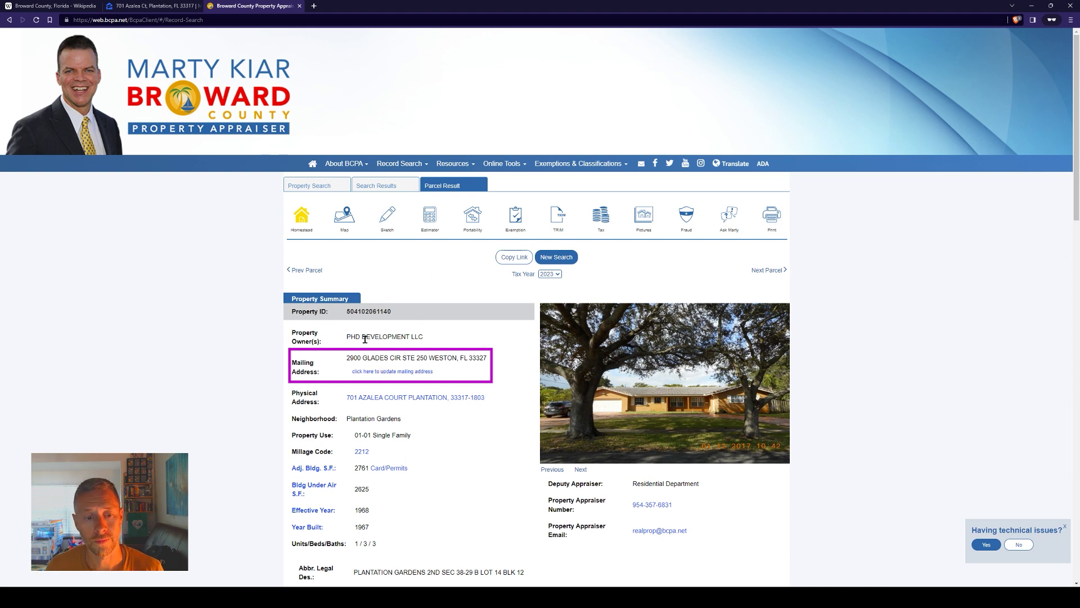
pyautogui.moveTo(291, 419); pyautogui.dragTo(335, 419)
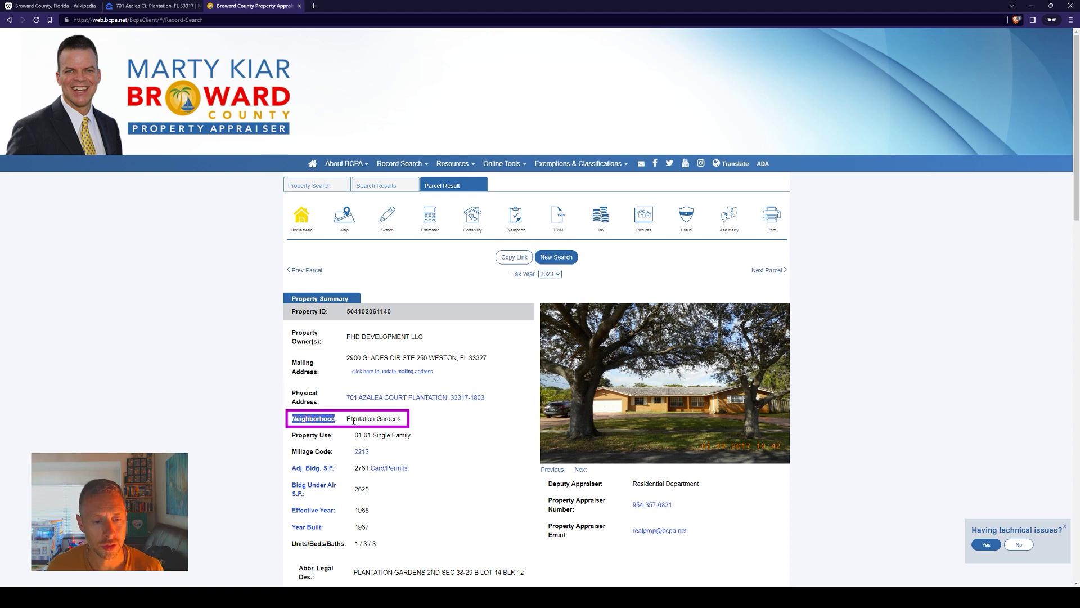
pyautogui.click(432, 432)
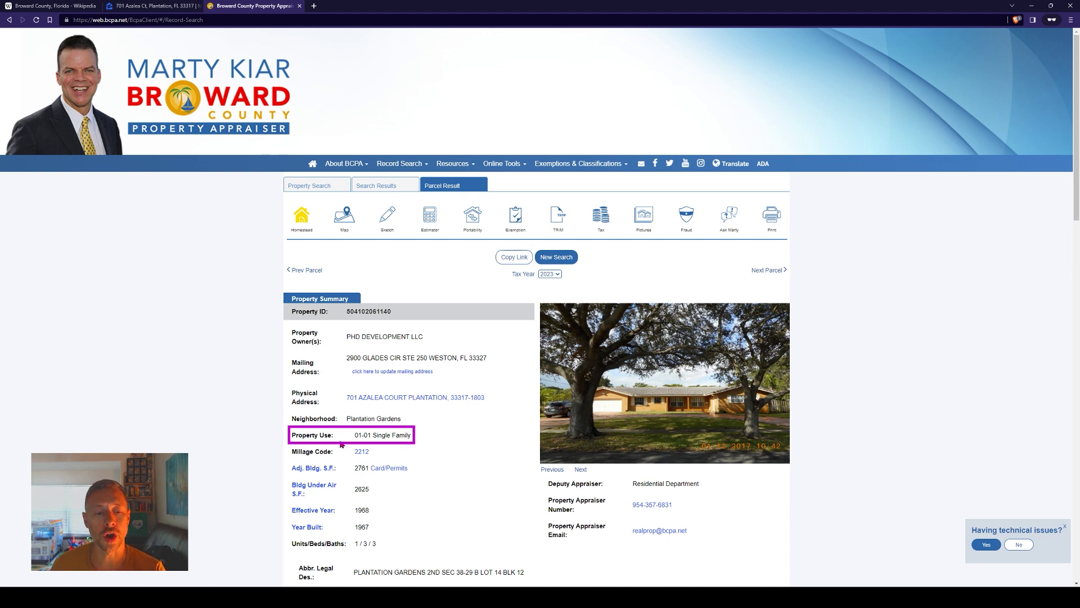
pyautogui.moveTo(355, 435); pyautogui.dragTo(373, 435)
pyautogui.click(301, 454)
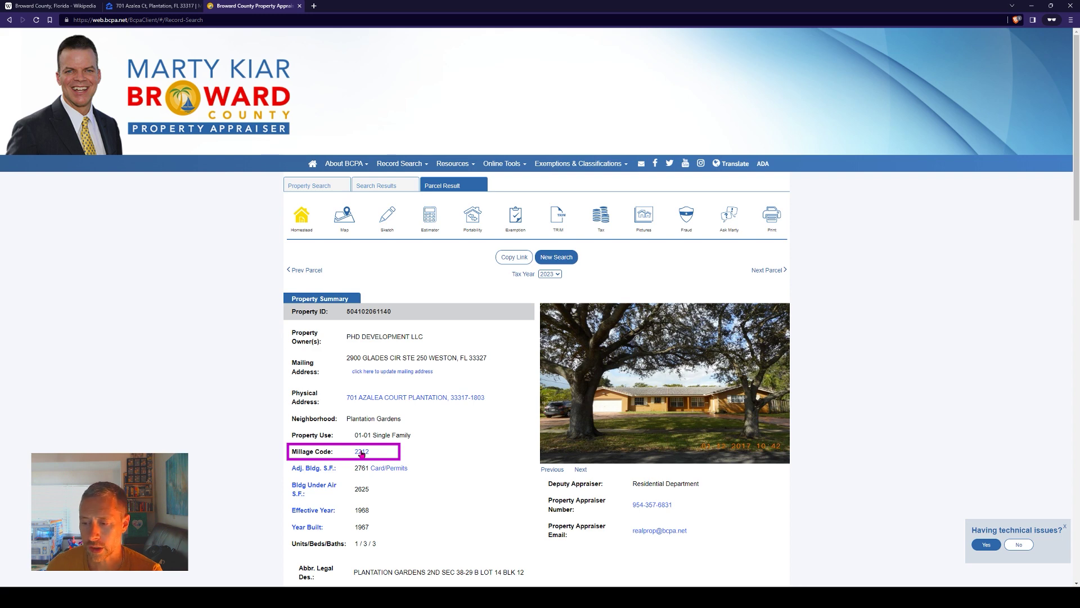
pyautogui.click(362, 452)
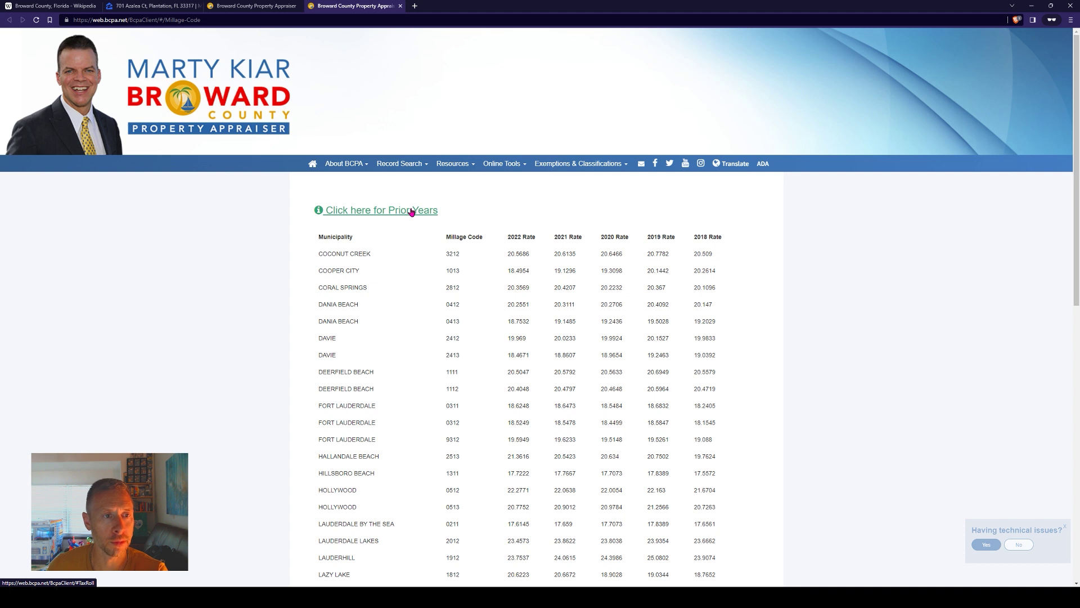
pyautogui.click(400, 6)
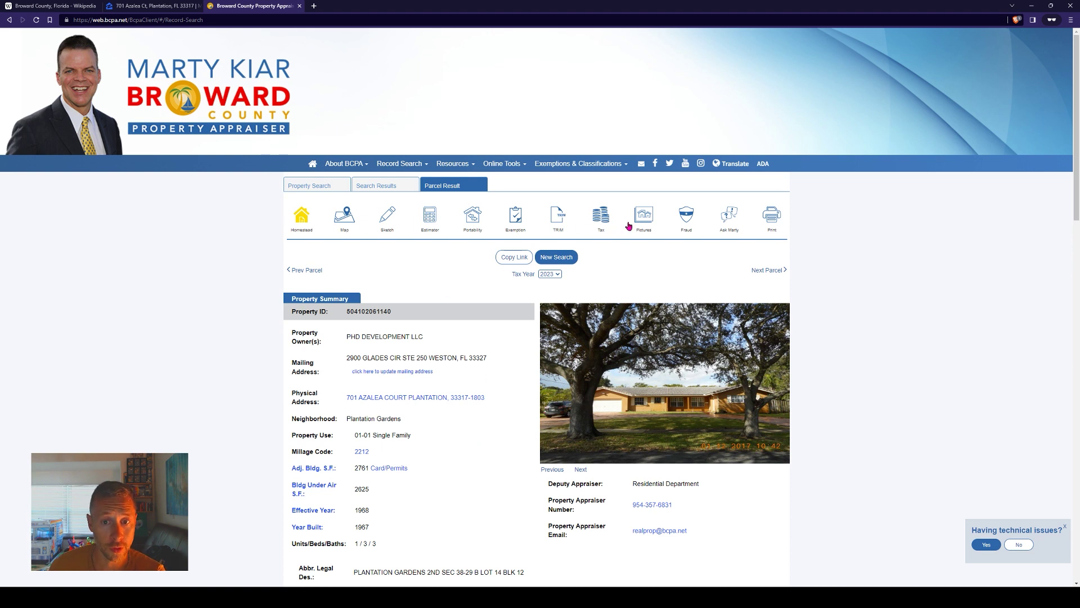
# Read the adjusted square footage and Effective Year explanations, noting 2625 sq ft under air
pyautogui.click(295, 469)
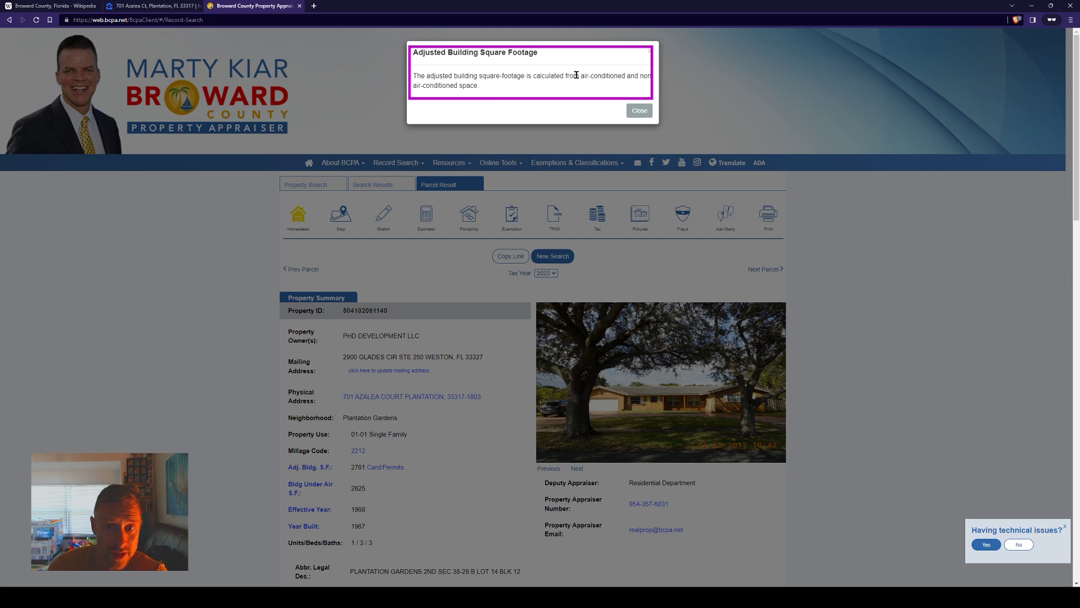
pyautogui.moveTo(579, 75); pyautogui.dragTo(631, 77)
pyautogui.click(651, 52)
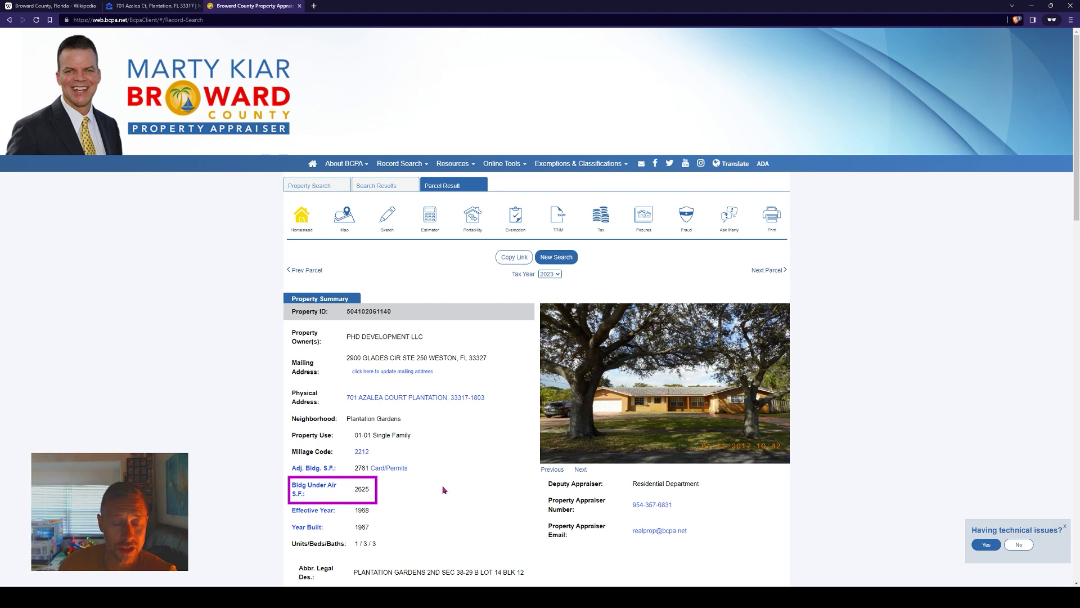
pyautogui.moveTo(356, 494); pyautogui.dragTo(371, 494)
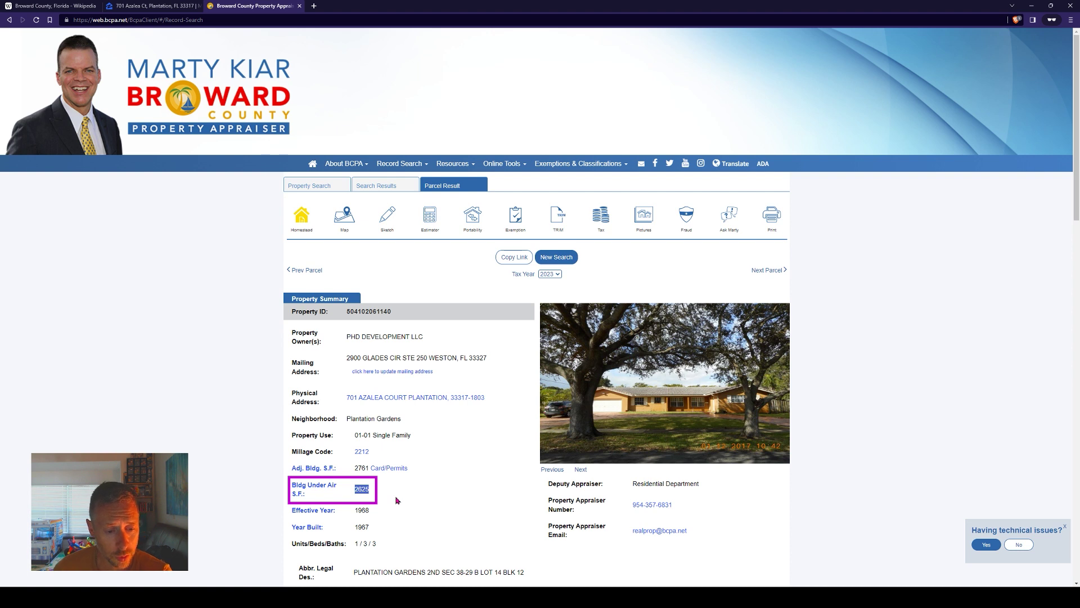
pyautogui.click(371, 515)
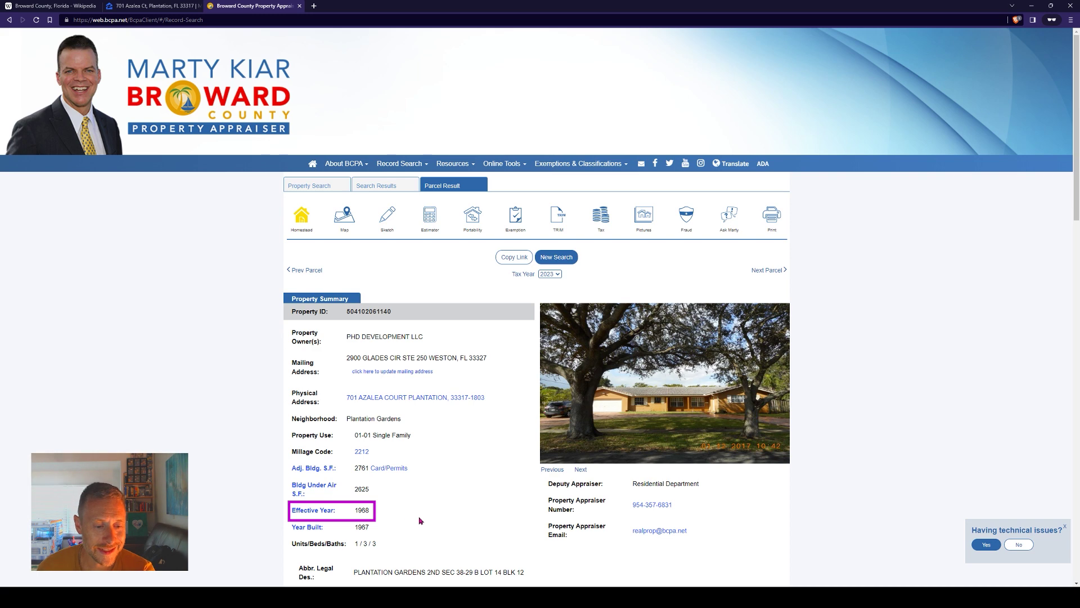
pyautogui.click(318, 511)
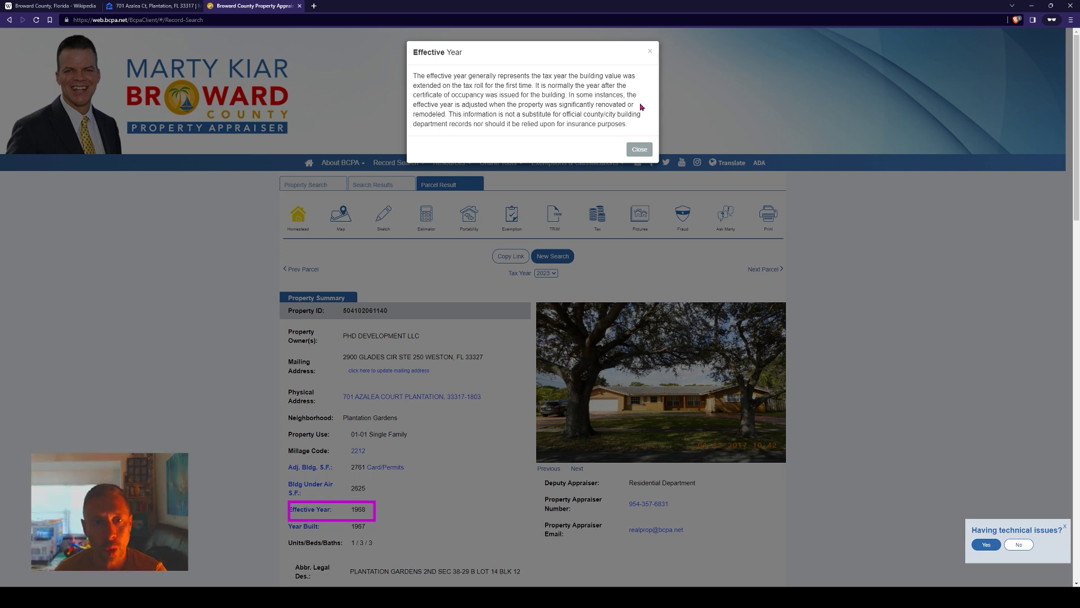
pyautogui.click(650, 52)
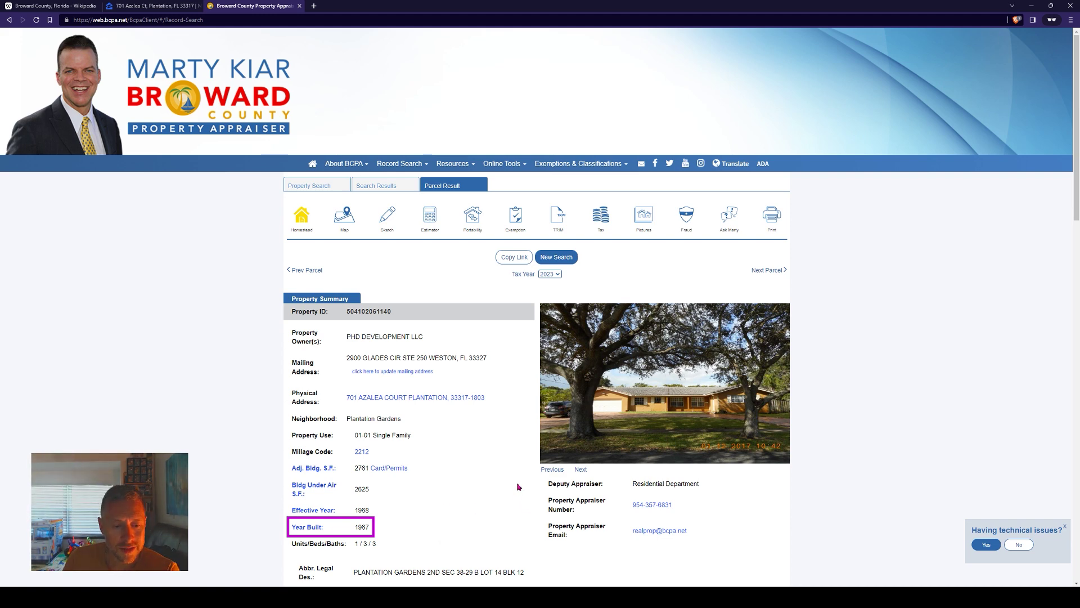
pyautogui.scroll(-2, 334, 534)
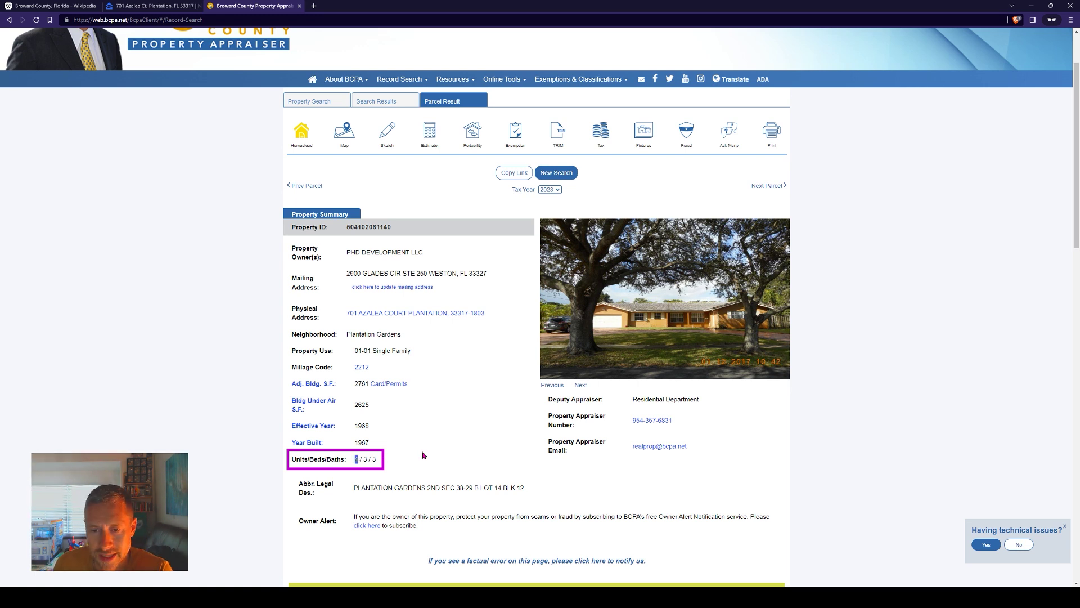
pyautogui.doubleClick(356, 459)
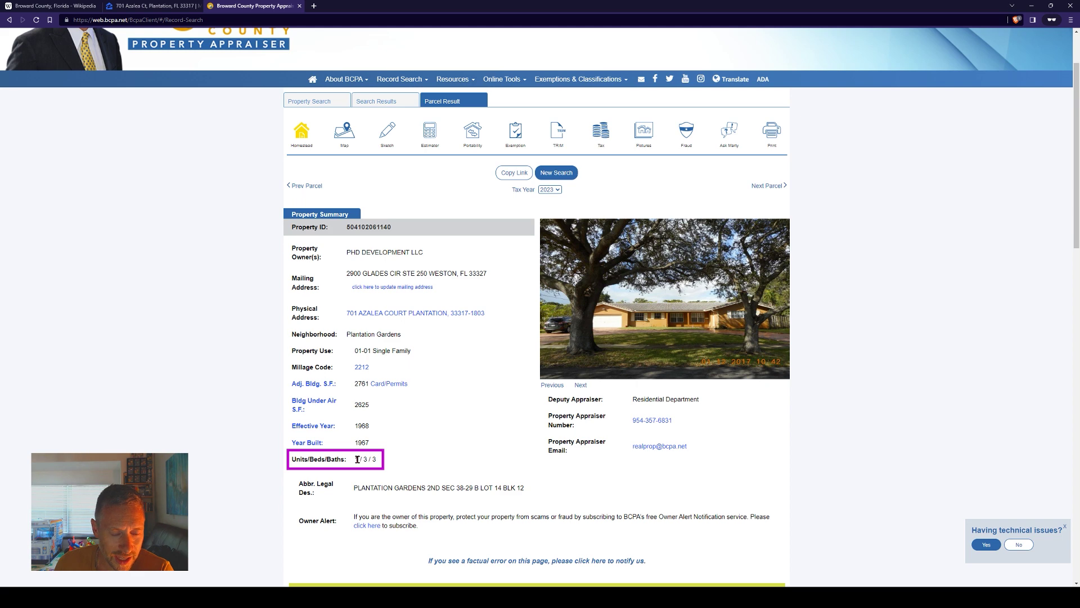
pyautogui.click(357, 458)
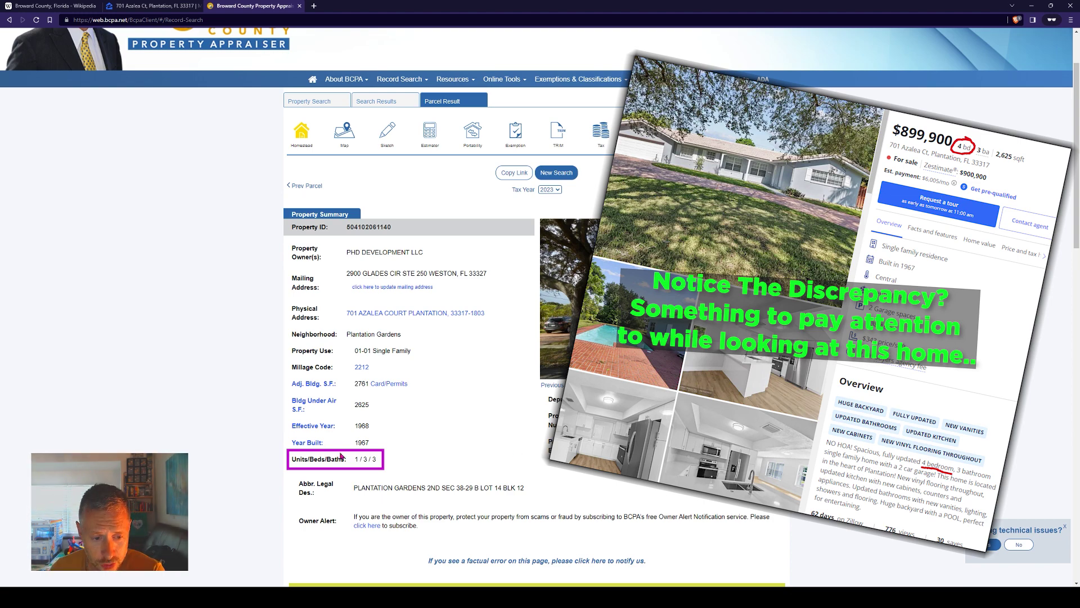
pyautogui.scroll(-1, 517, 453)
pyautogui.moveTo(355, 434); pyautogui.dragTo(538, 436)
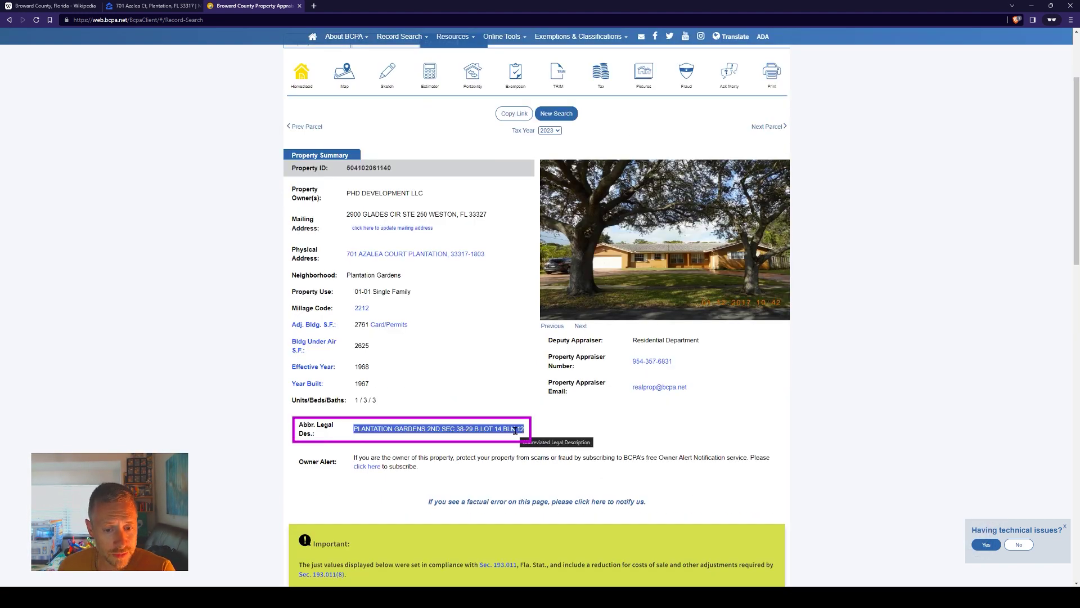
pyautogui.moveTo(353, 429); pyautogui.dragTo(528, 429)
pyautogui.click(375, 286)
pyautogui.moveTo(341, 169); pyautogui.dragTo(394, 168)
pyautogui.click(510, 431)
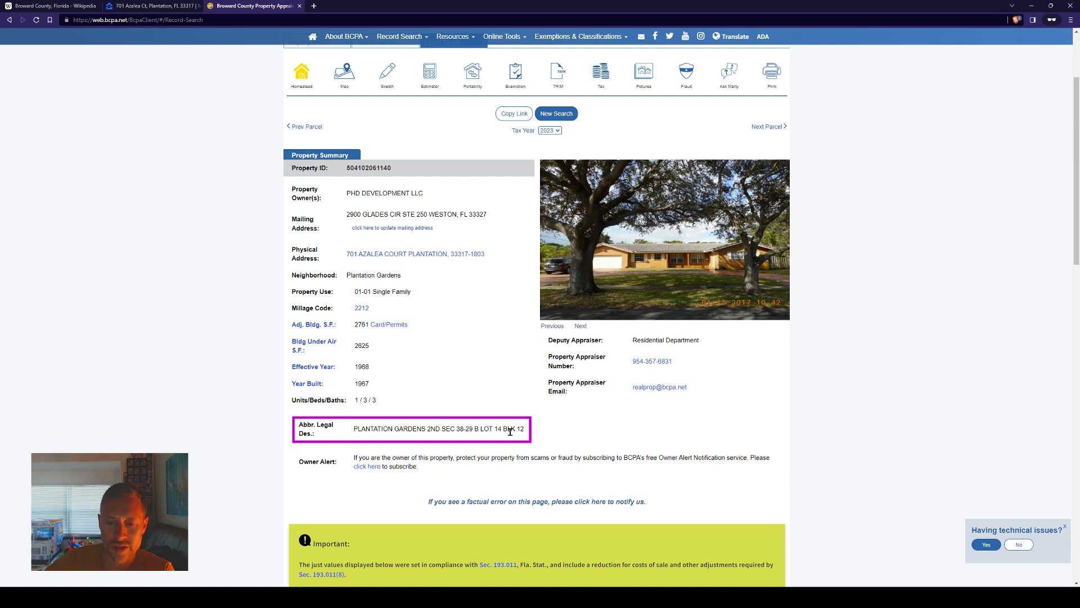
pyautogui.moveTo(632, 339); pyautogui.dragTo(672, 348)
pyautogui.click(689, 341)
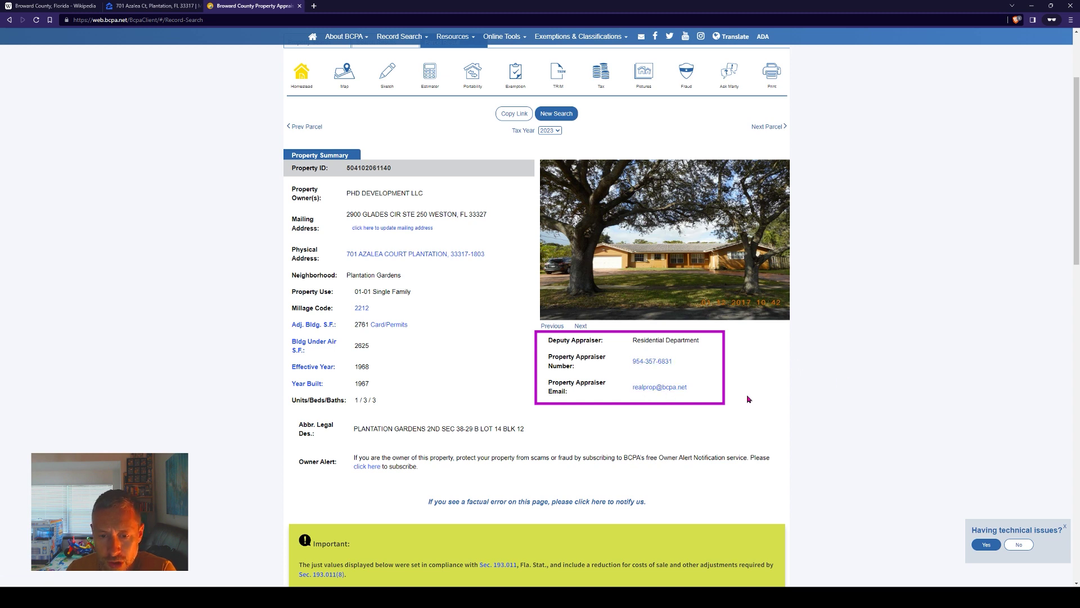
pyautogui.click(581, 326)
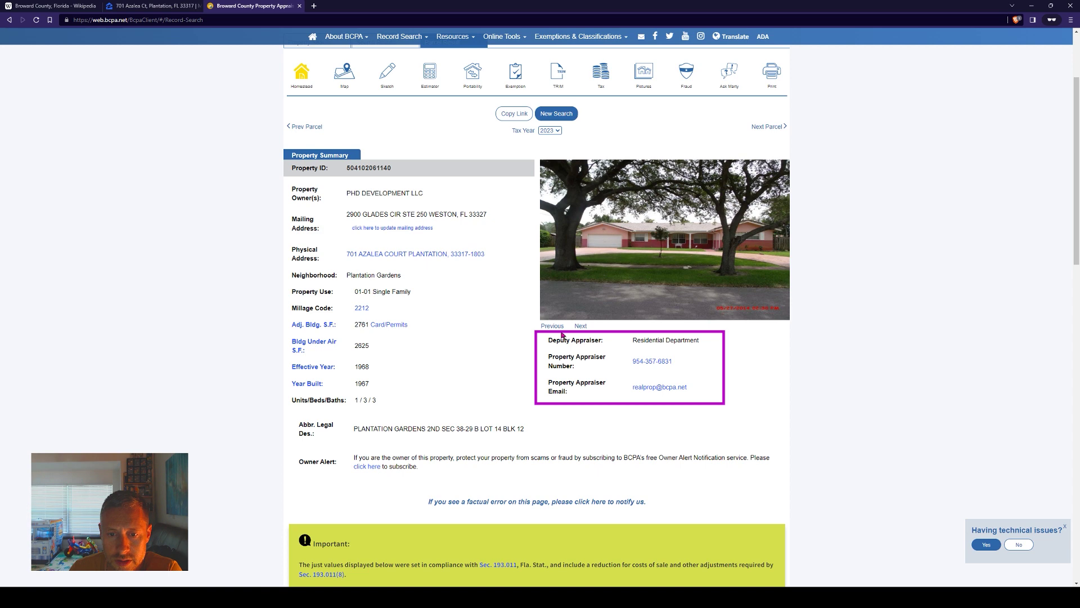
pyautogui.click(559, 326)
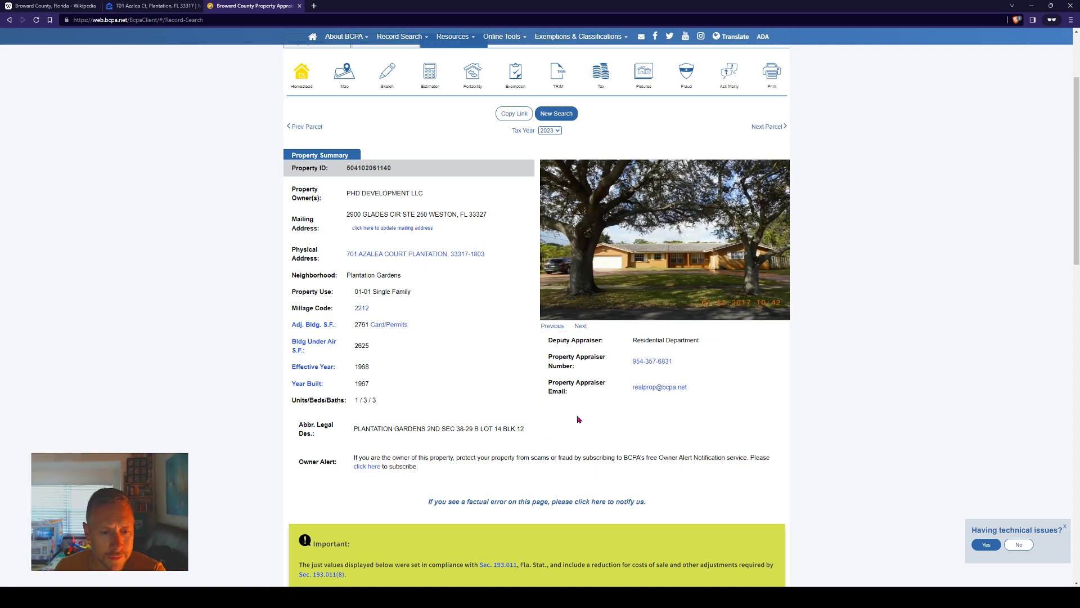
# Scroll to the Property Assessment table and highlight the 2022 tax of $3,877.37
pyautogui.scroll(-2, 294, 332)
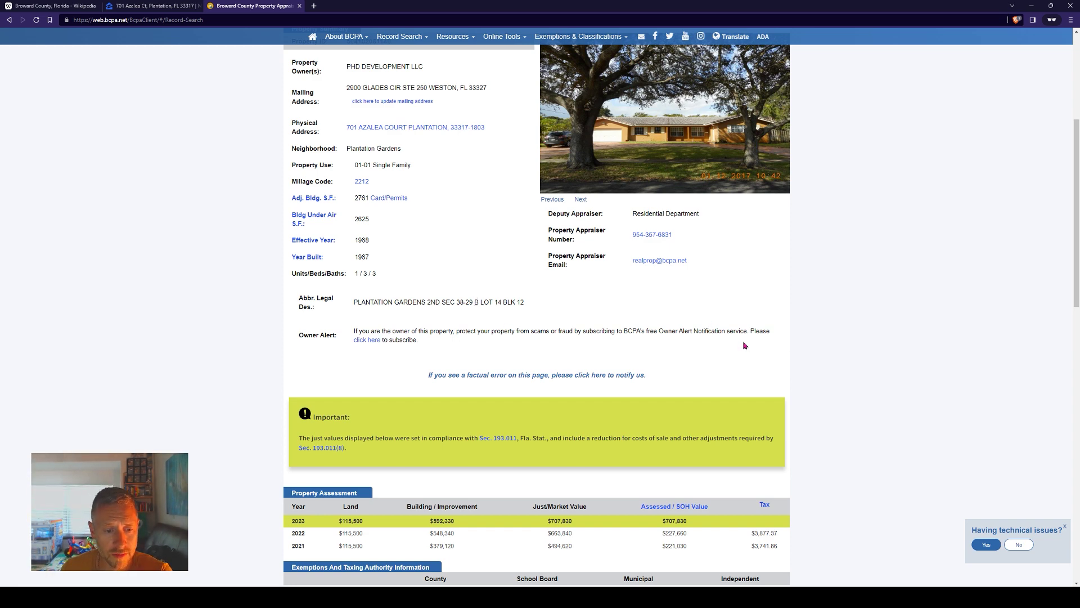
pyautogui.scroll(-4, 743, 346)
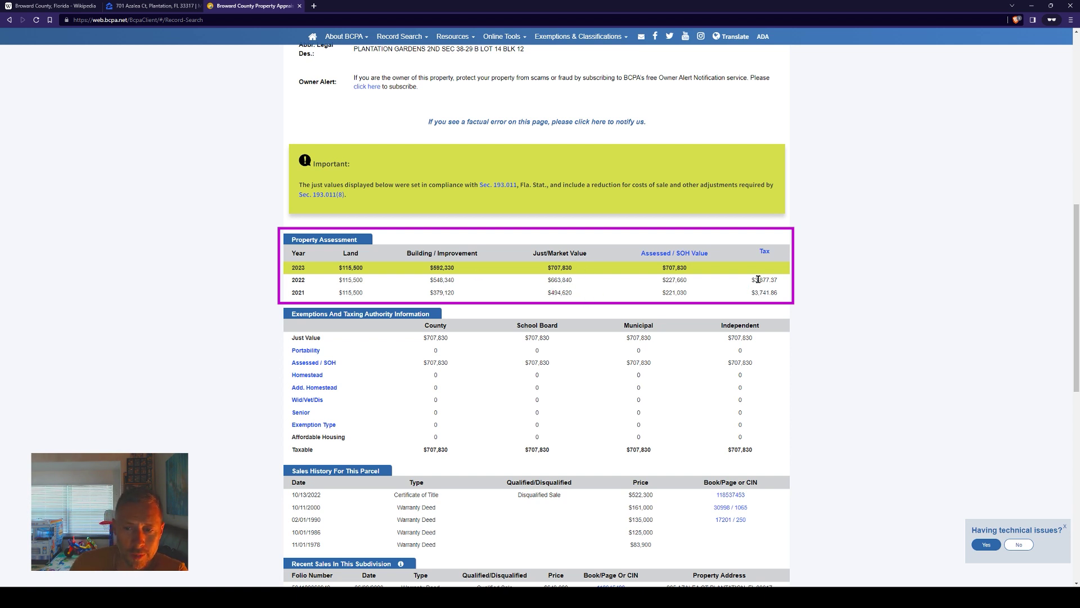
pyautogui.moveTo(753, 281); pyautogui.dragTo(779, 280)
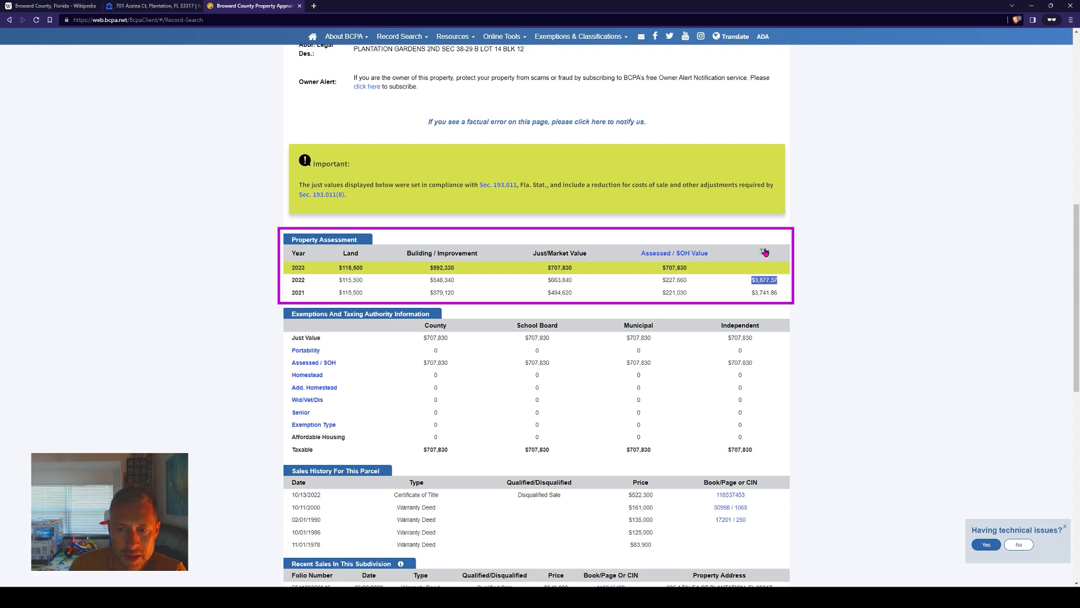
pyautogui.click(766, 291)
# Scroll to the sales history, reviewing the $522,300 Certificate of Title sale of 10/13/2022
pyautogui.scroll(-3, 389, 302)
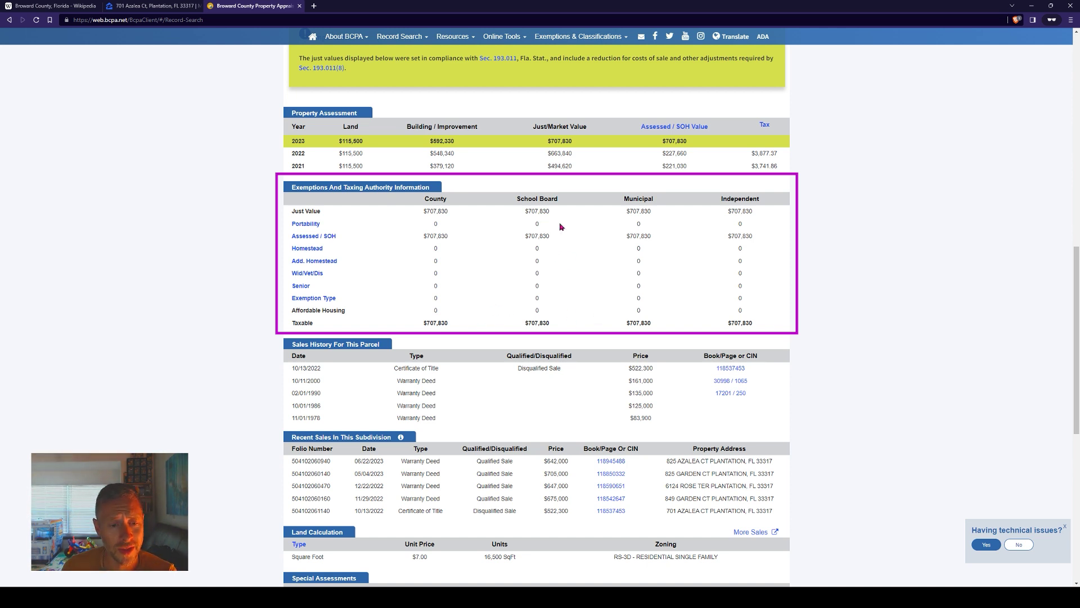
pyautogui.scroll(-2, 587, 307)
pyautogui.moveTo(288, 218); pyautogui.dragTo(499, 258)
pyautogui.click(521, 289)
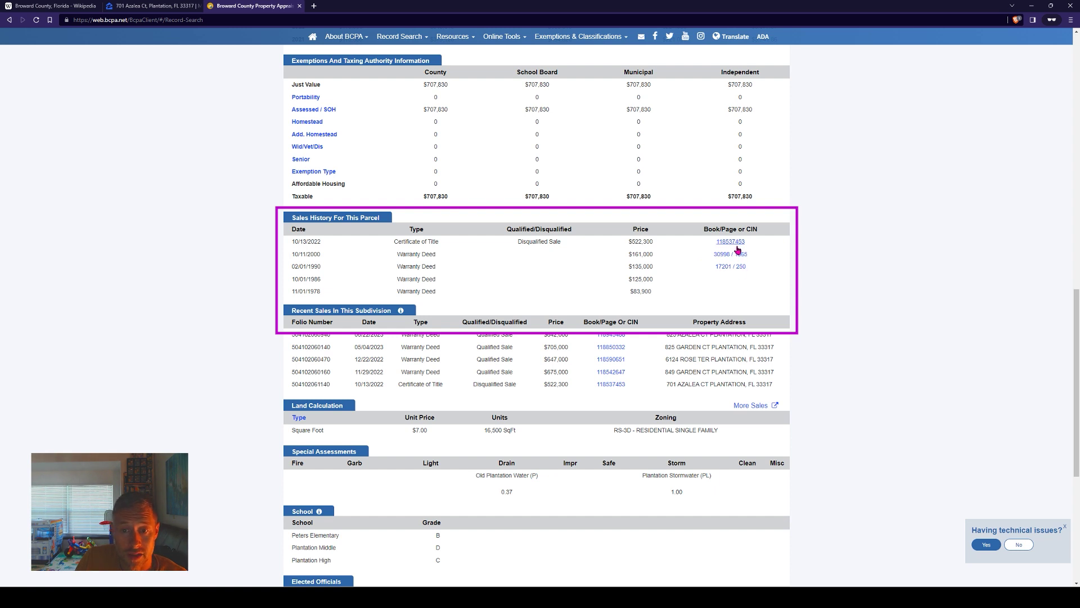
# Note the $522,300 disqualified 10/13/2022 sale and open its recorded document 118537453
pyautogui.moveTo(631, 243); pyautogui.dragTo(657, 245)
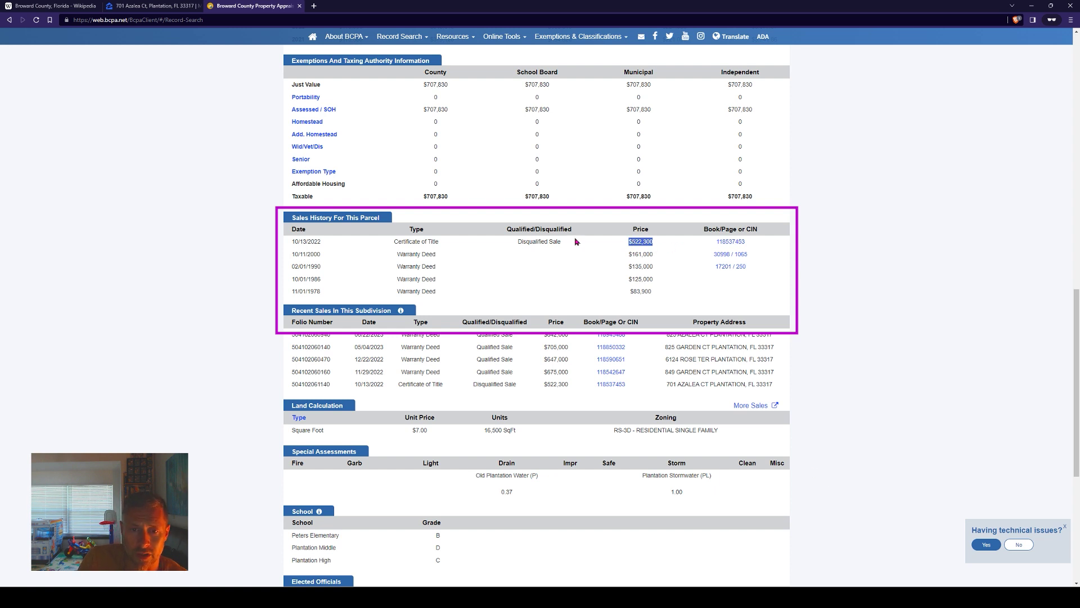
pyautogui.click(526, 240)
pyautogui.tripleClick(539, 240)
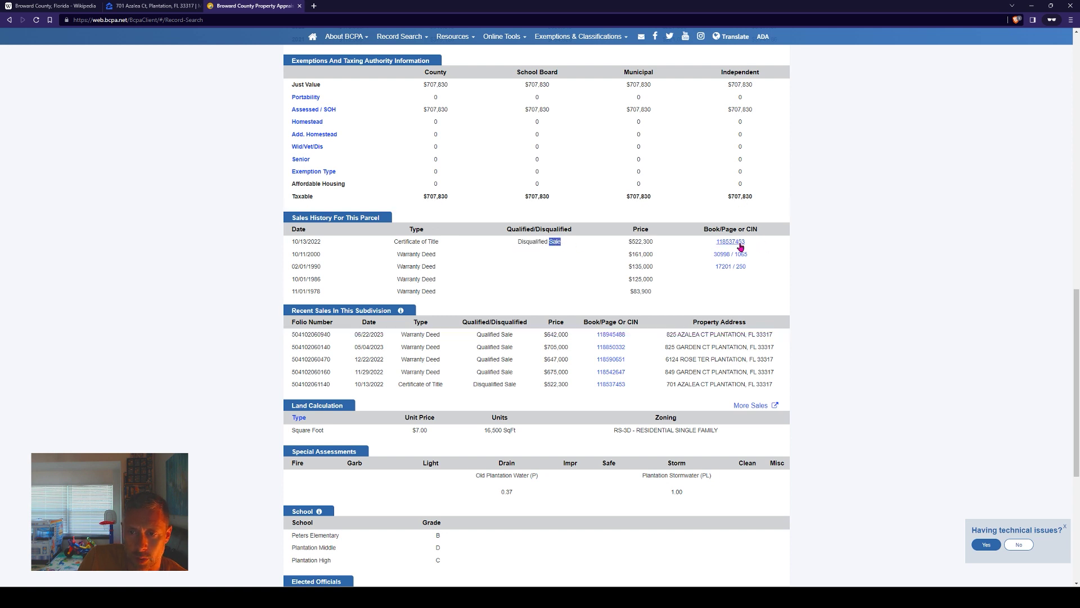
pyautogui.click(737, 243)
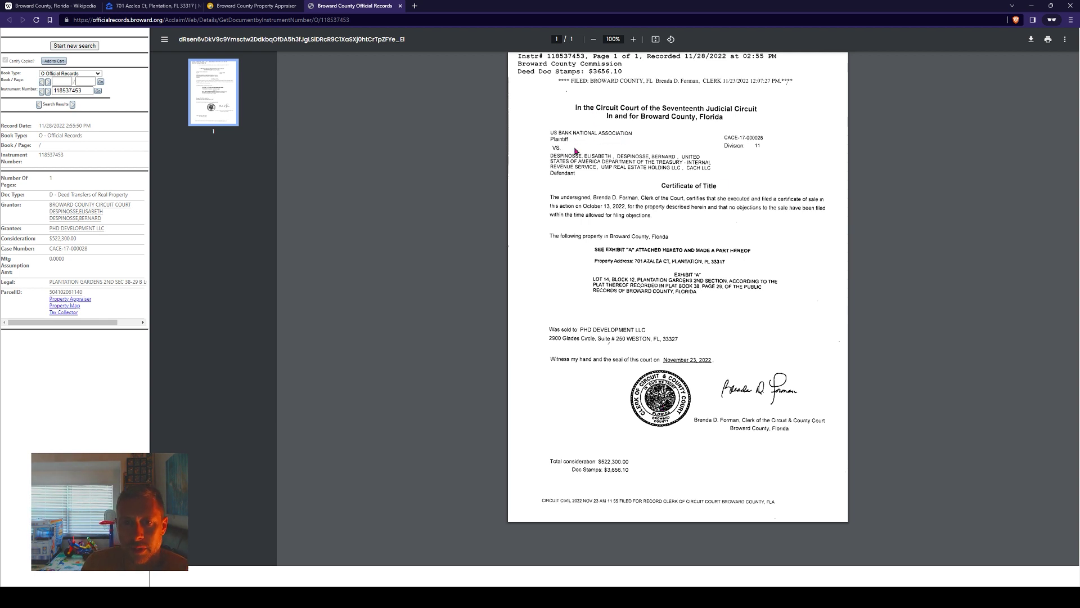
# Close the 2022 Certificate of Title, then open and close the 30998 / 1065 deed from 2000
pyautogui.click(400, 6)
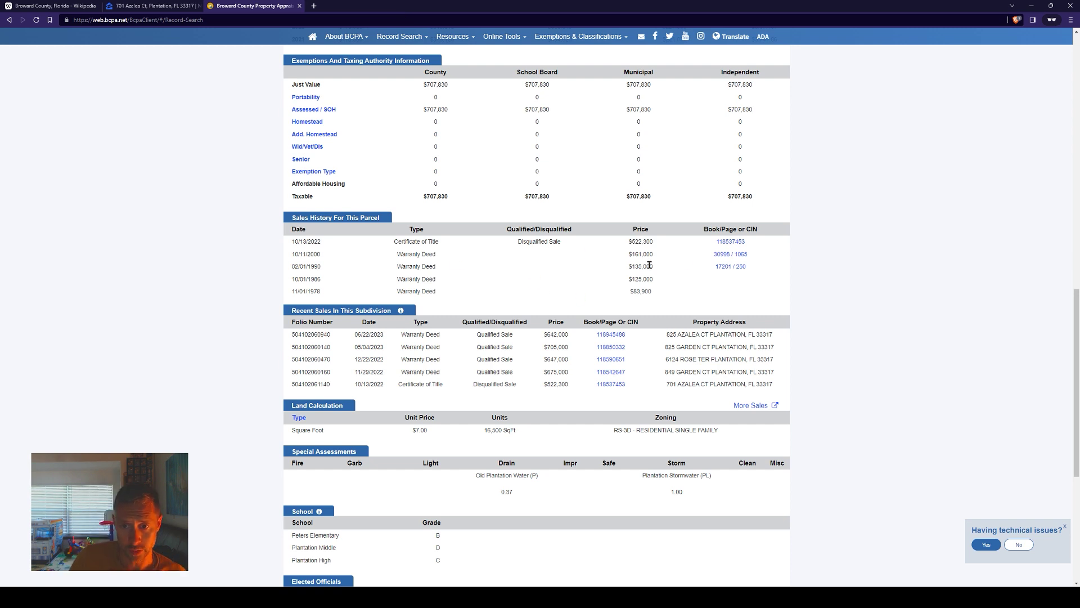
pyautogui.click(730, 253)
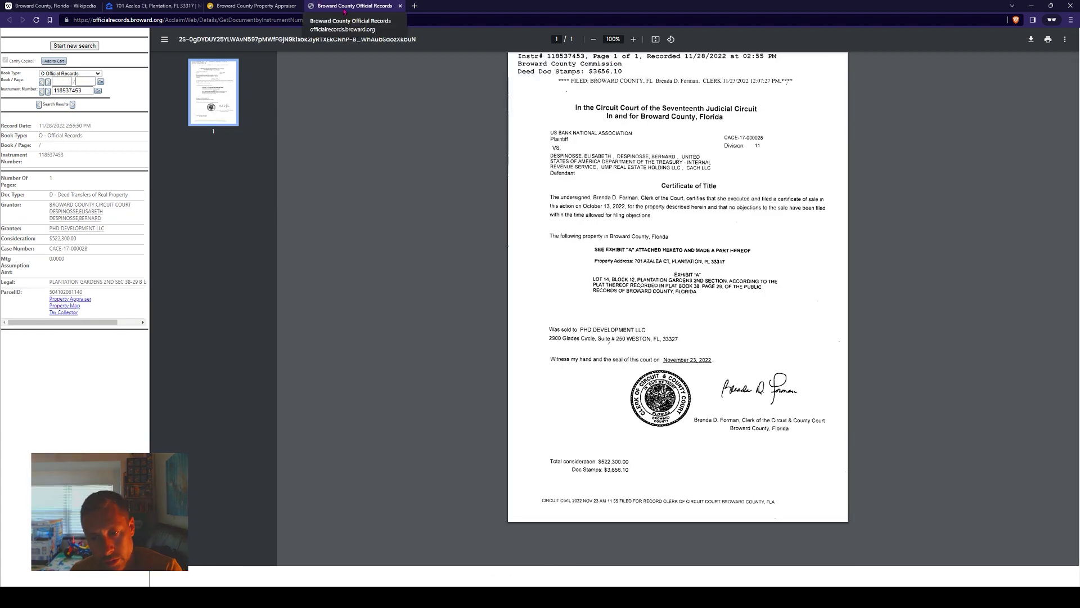
pyautogui.click(401, 7)
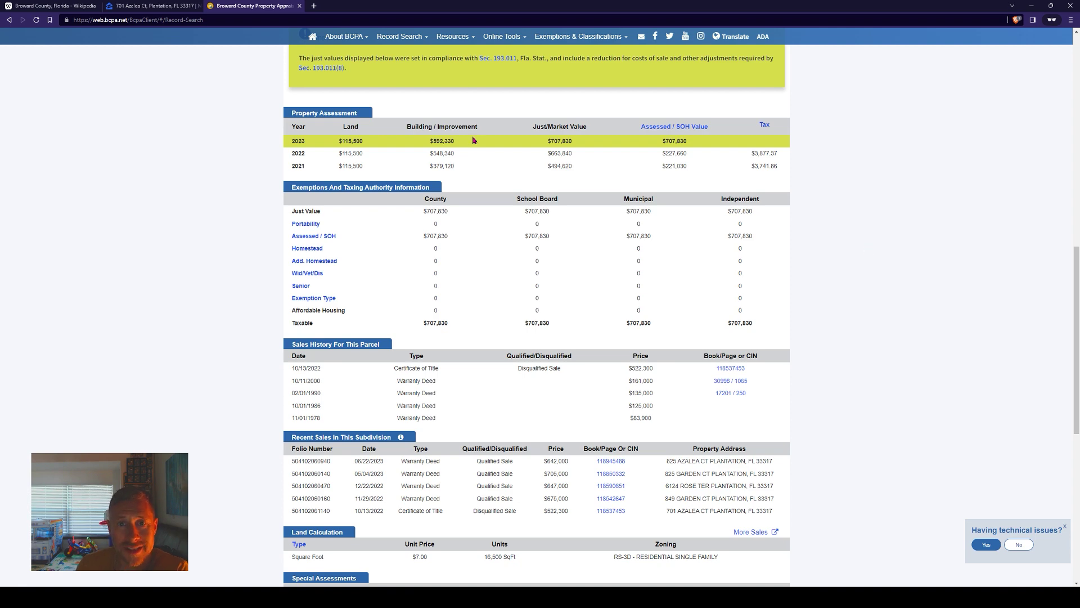
# On the Zillow 701 Azalea Ct listing, page through the kitchen, bedroom and bathroom photos
pyautogui.click(151, 6)
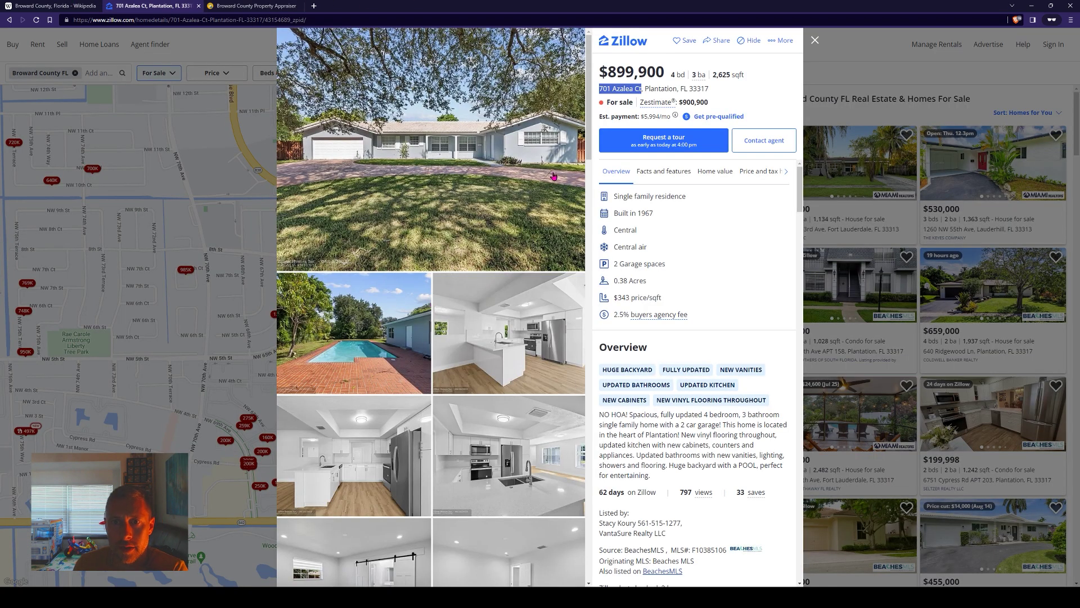
pyautogui.click(519, 369)
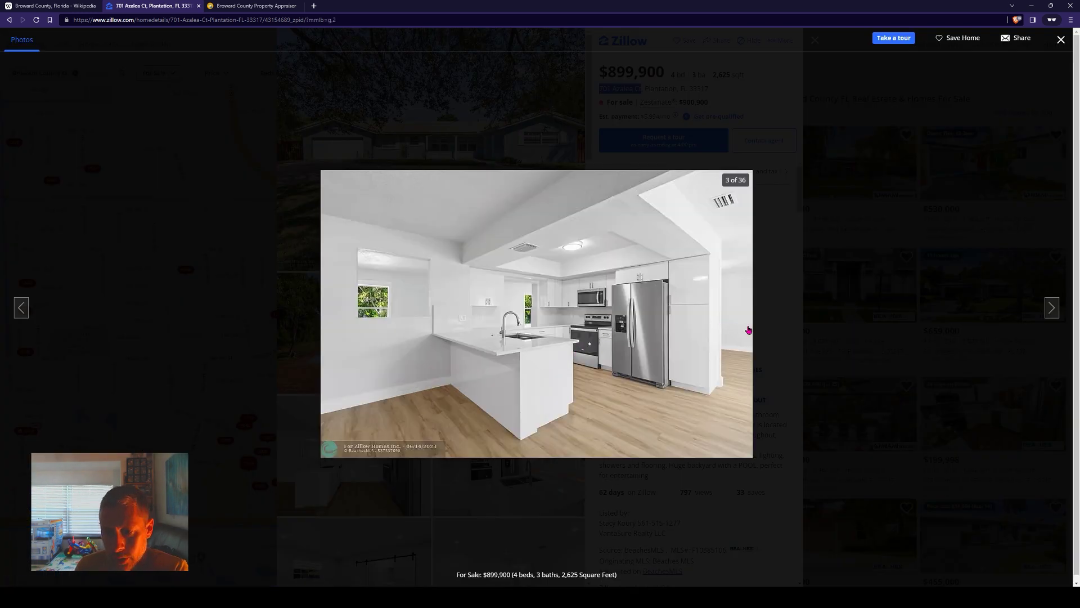
pyautogui.click(1051, 308)
pyautogui.click(1050, 308)
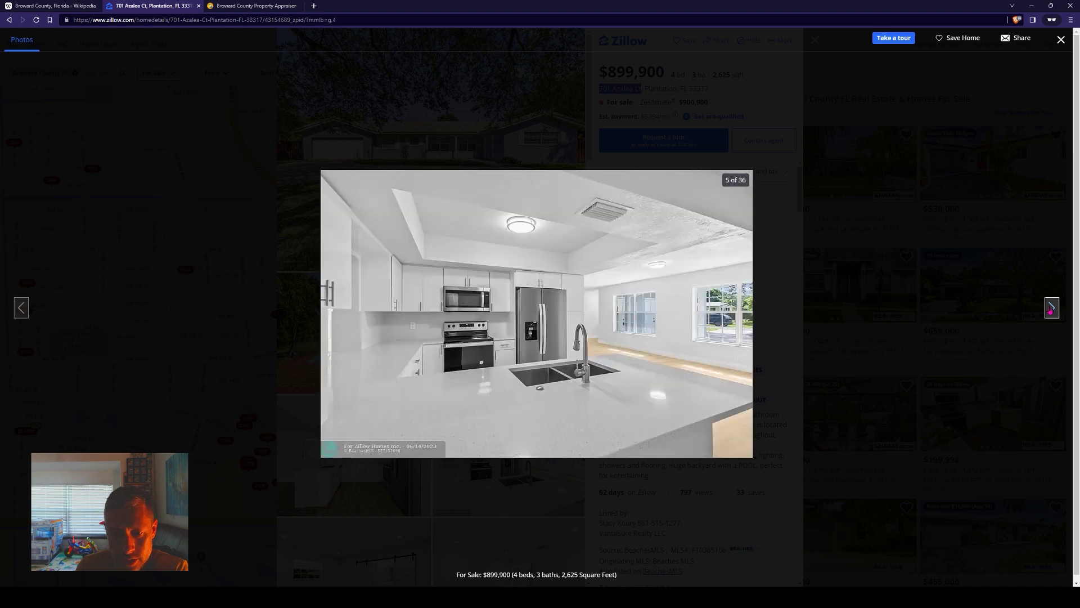
pyautogui.click(1050, 308)
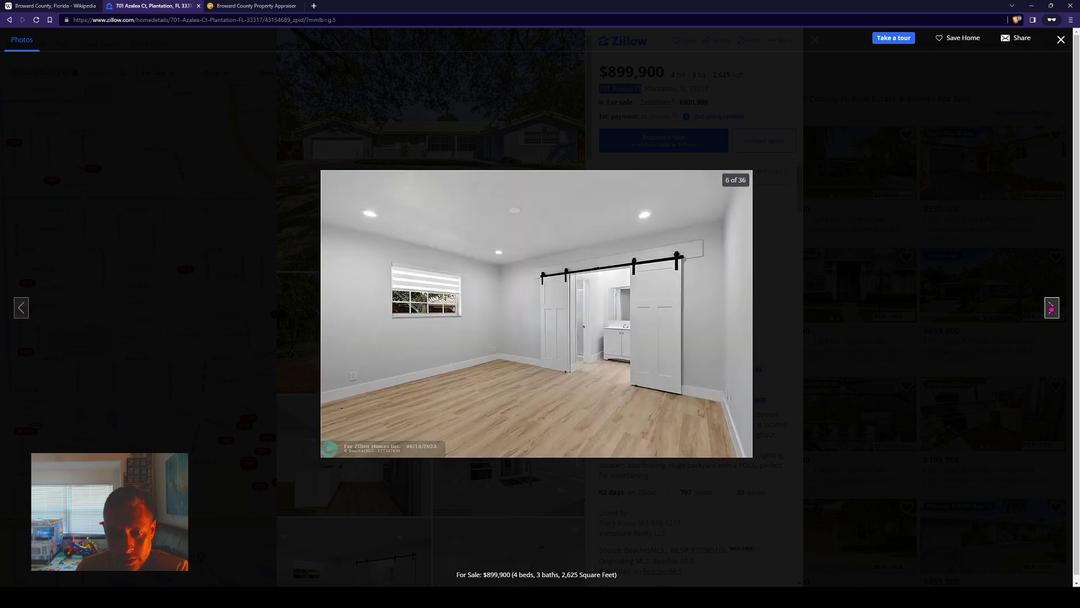
pyautogui.click(1050, 308)
pyautogui.click(1051, 308)
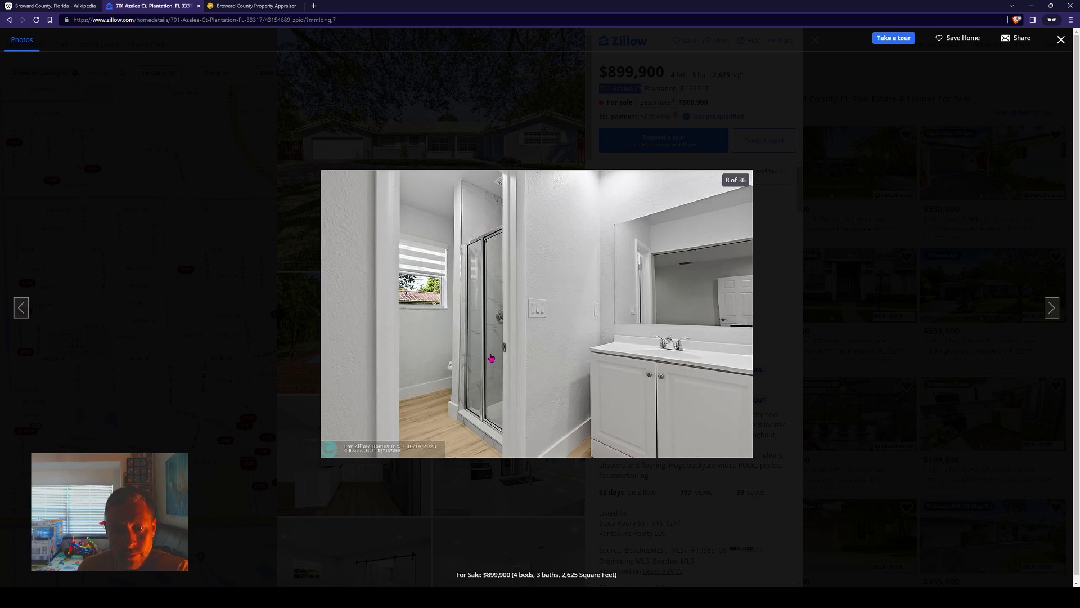
pyautogui.click(1051, 308)
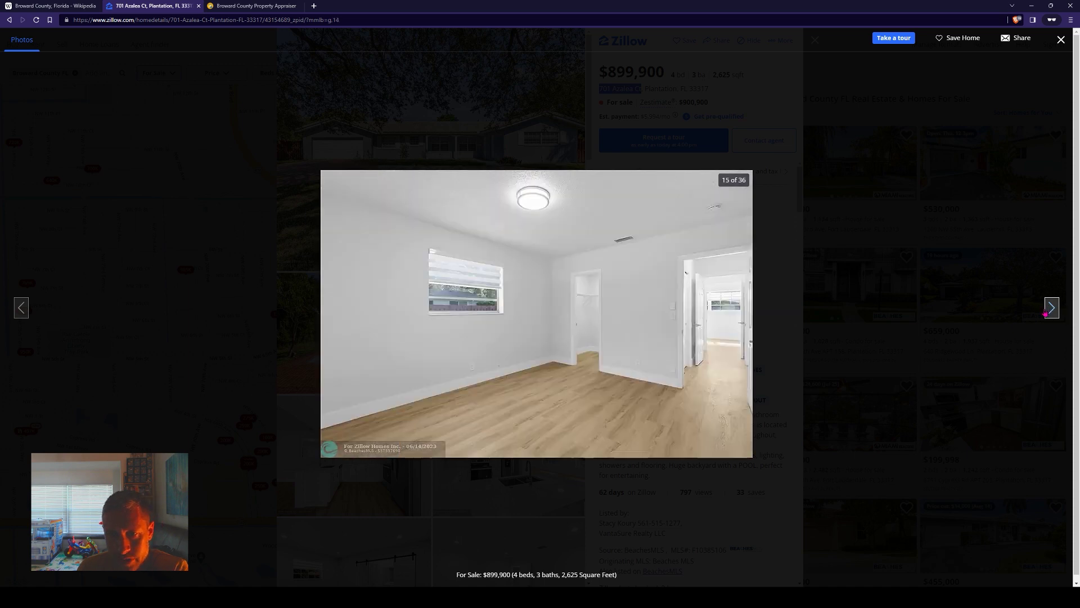
pyautogui.click(1060, 40)
# Scroll the listing overview, then return to the property appraiser's parcel record
pyautogui.scroll(-2, 700, 411)
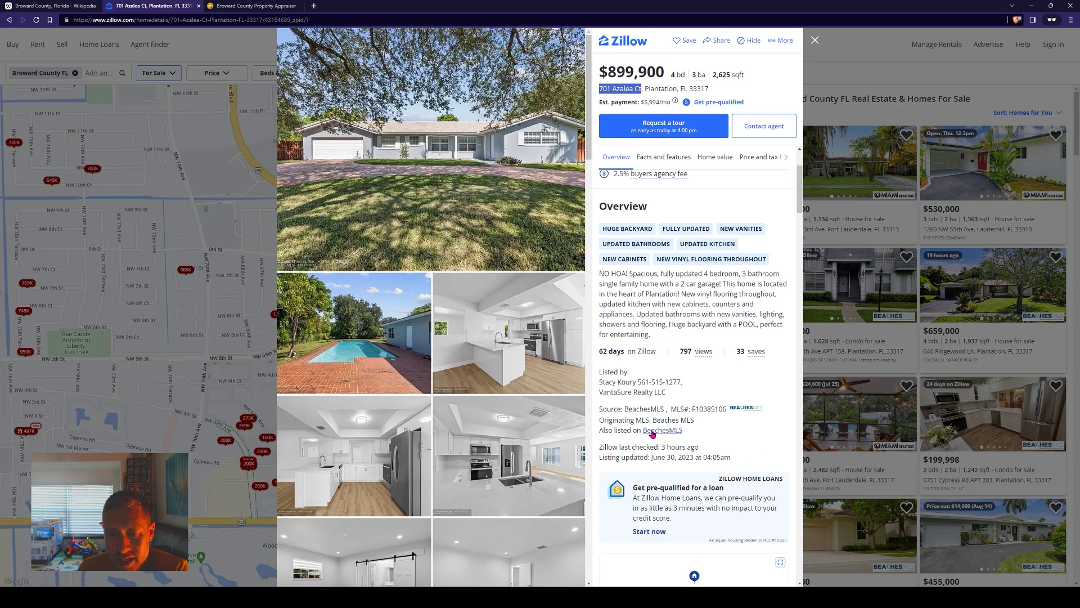
pyautogui.moveTo(603, 352); pyautogui.dragTo(648, 347)
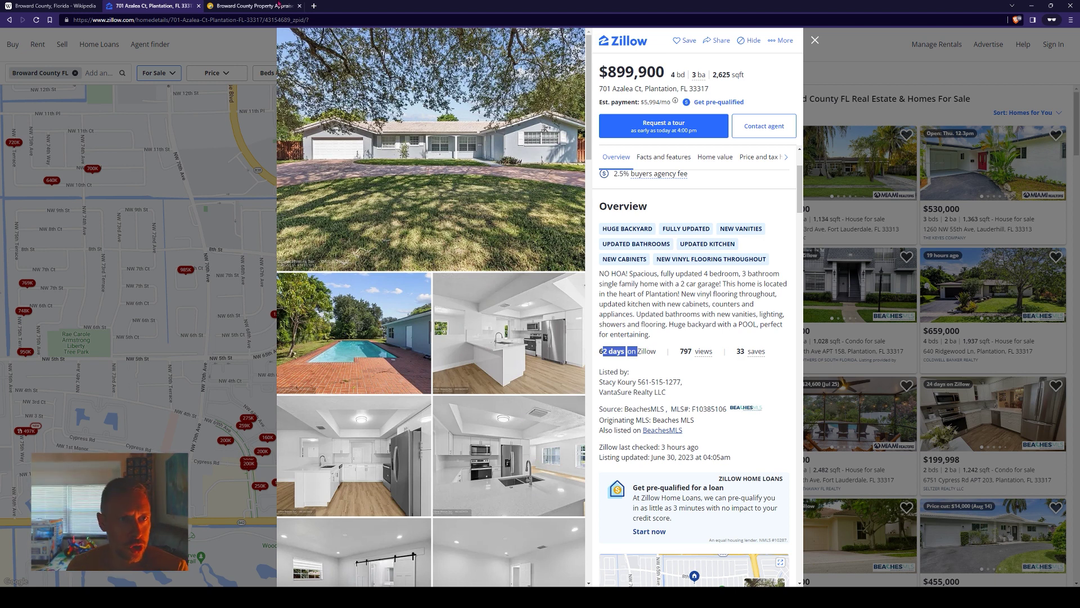
pyautogui.click(270, 6)
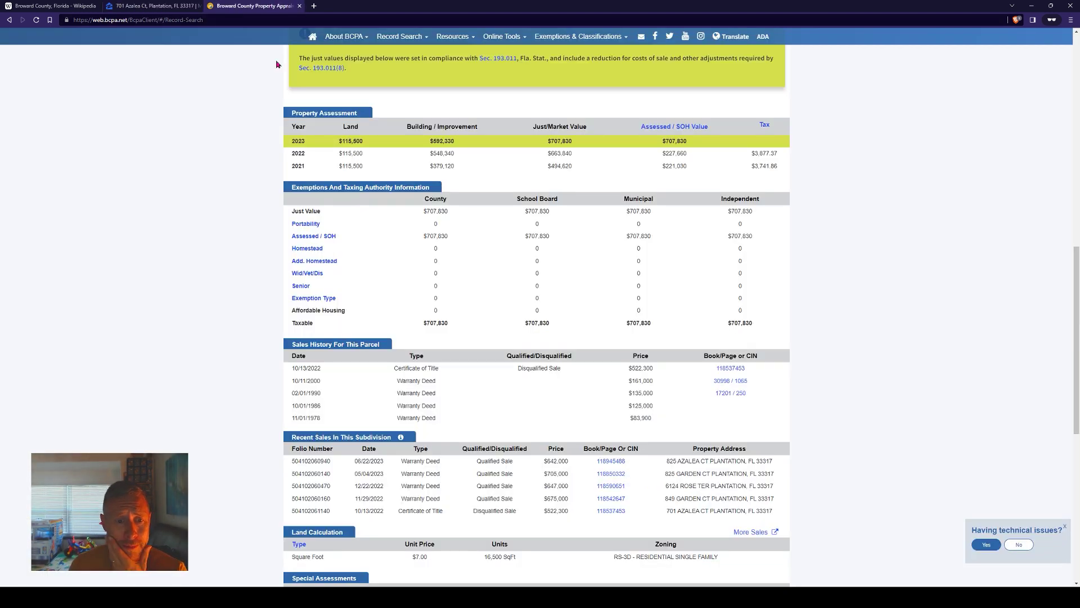
pyautogui.scroll(-3, 529, 405)
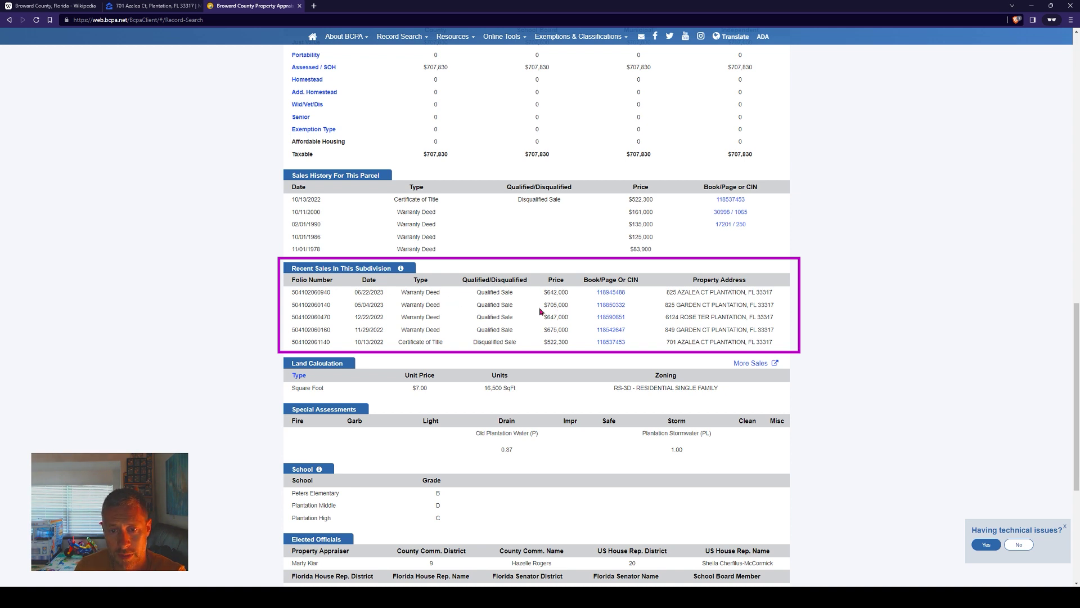
pyautogui.moveTo(664, 305); pyautogui.dragTo(769, 315)
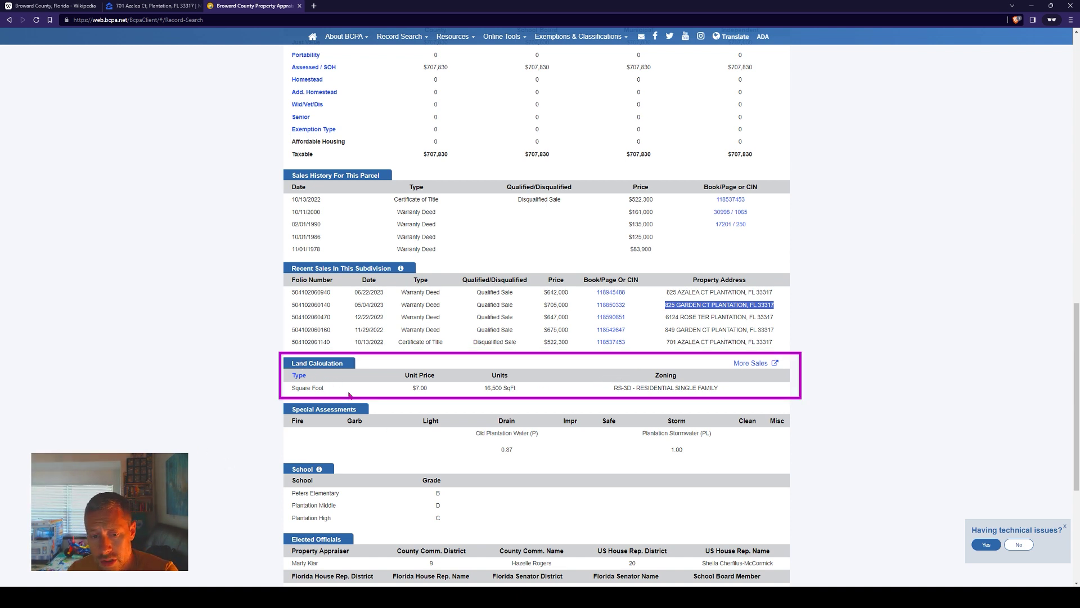
pyautogui.moveTo(526, 393); pyautogui.dragTo(496, 388)
pyautogui.click(562, 390)
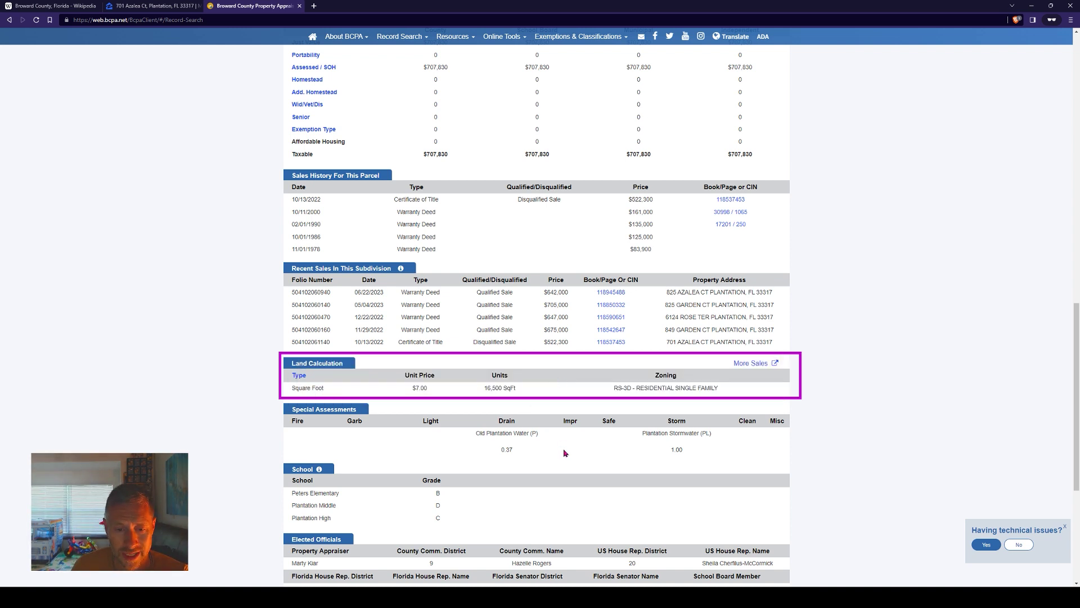
pyautogui.scroll(-1, 545, 459)
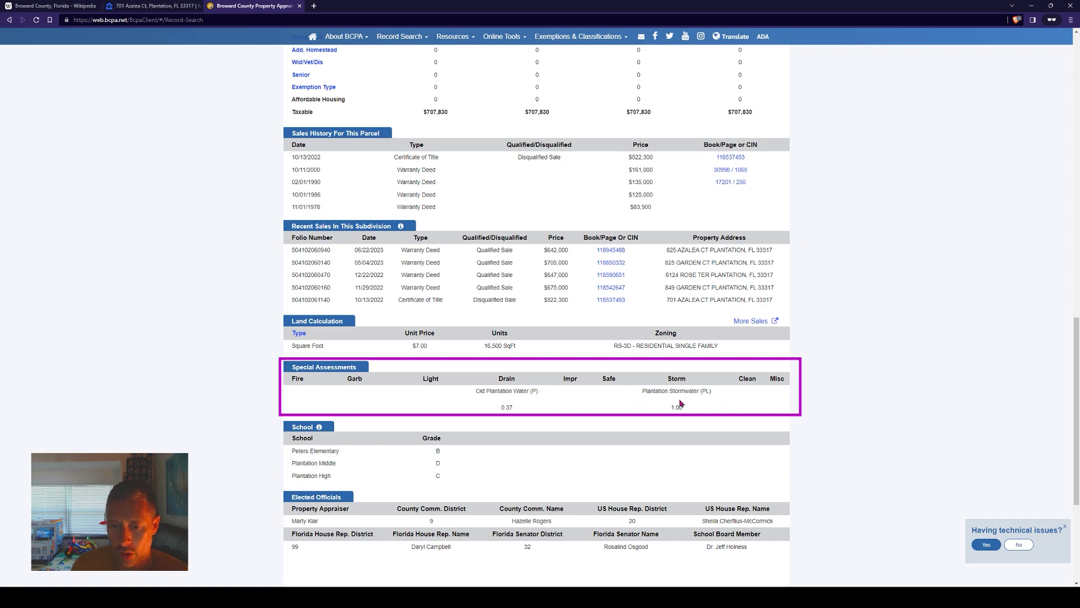
pyautogui.scroll(-3, 290, 294)
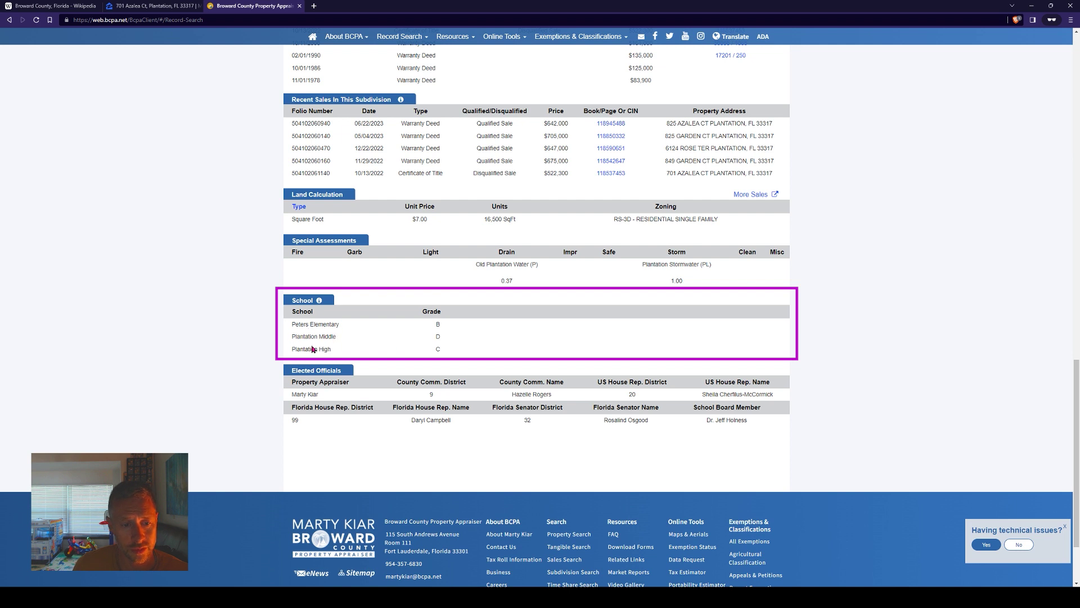
pyautogui.moveTo(294, 324); pyautogui.dragTo(471, 348)
pyautogui.click(473, 349)
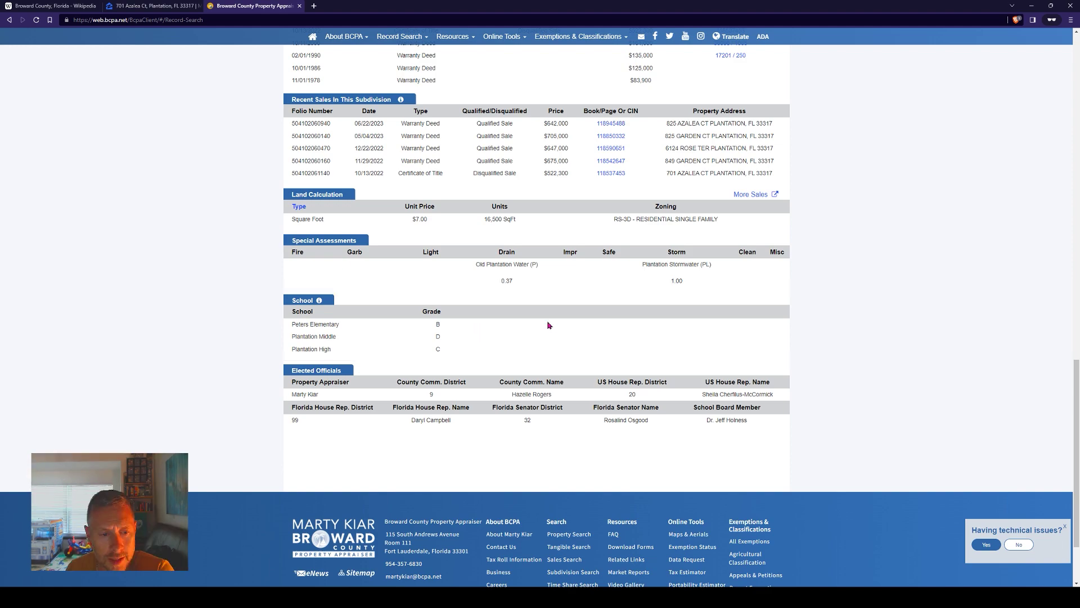
pyautogui.scroll(20, 576, 338)
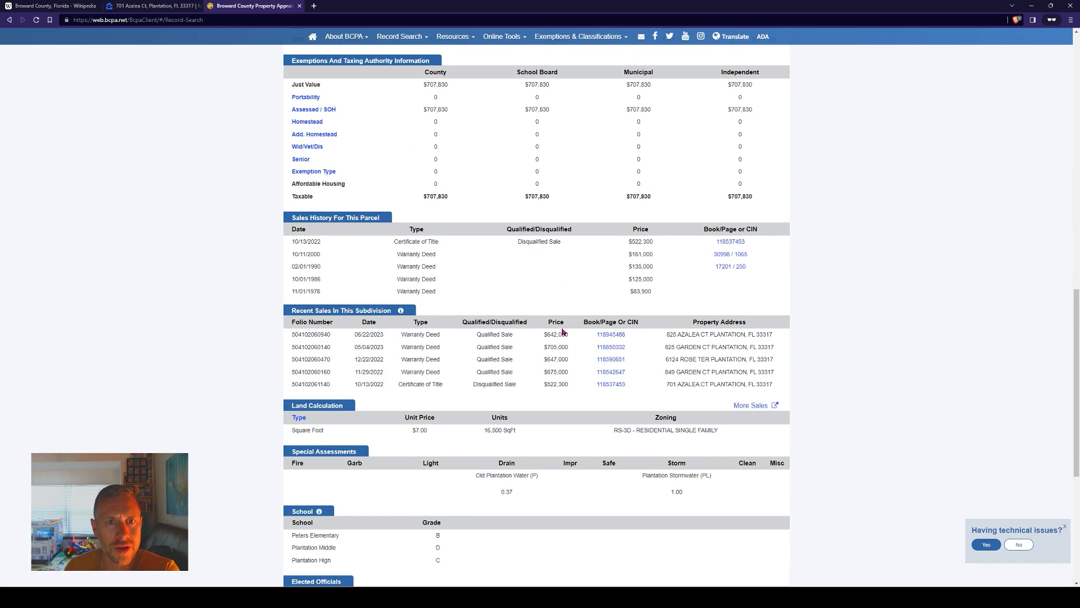
pyautogui.scroll(2, 538, 243)
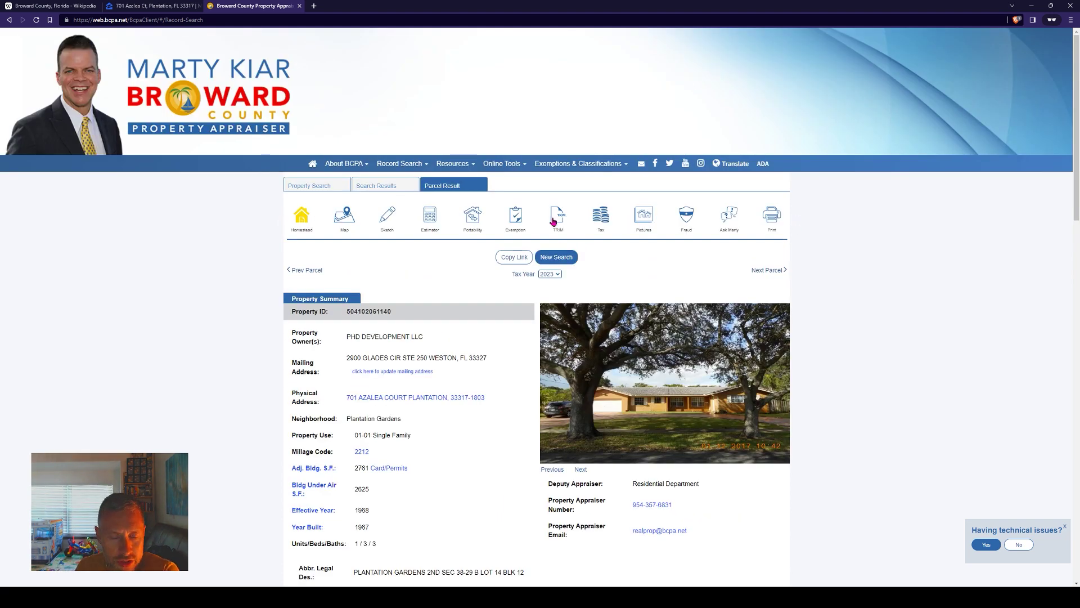
# Open the parcel in BCPA Web Map, move and enlarge the popup, then zoom out
pyautogui.click(345, 217)
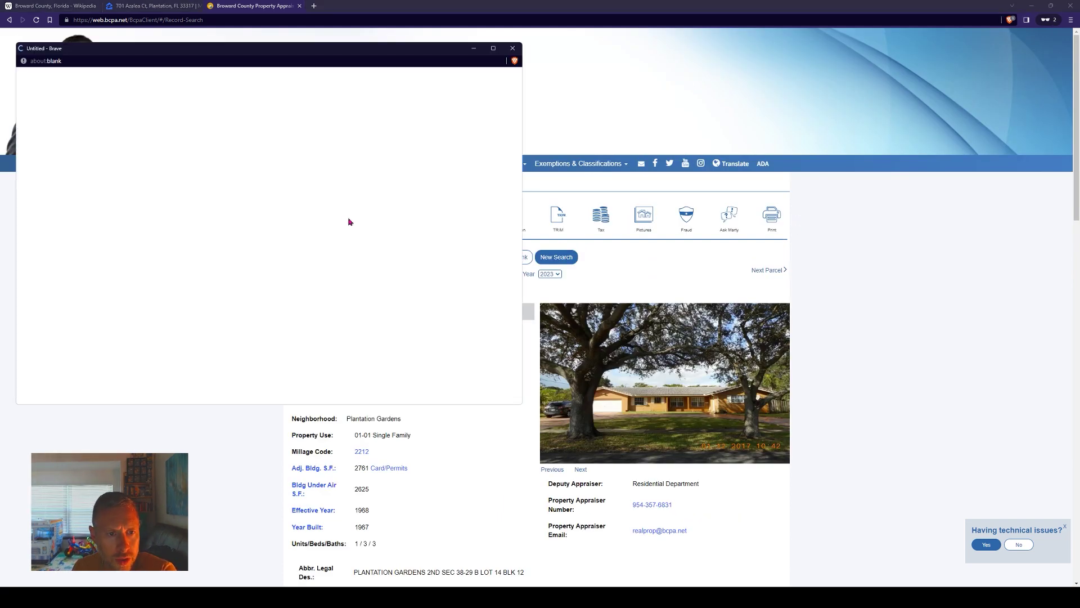
pyautogui.moveTo(344, 48); pyautogui.dragTo(468, 55)
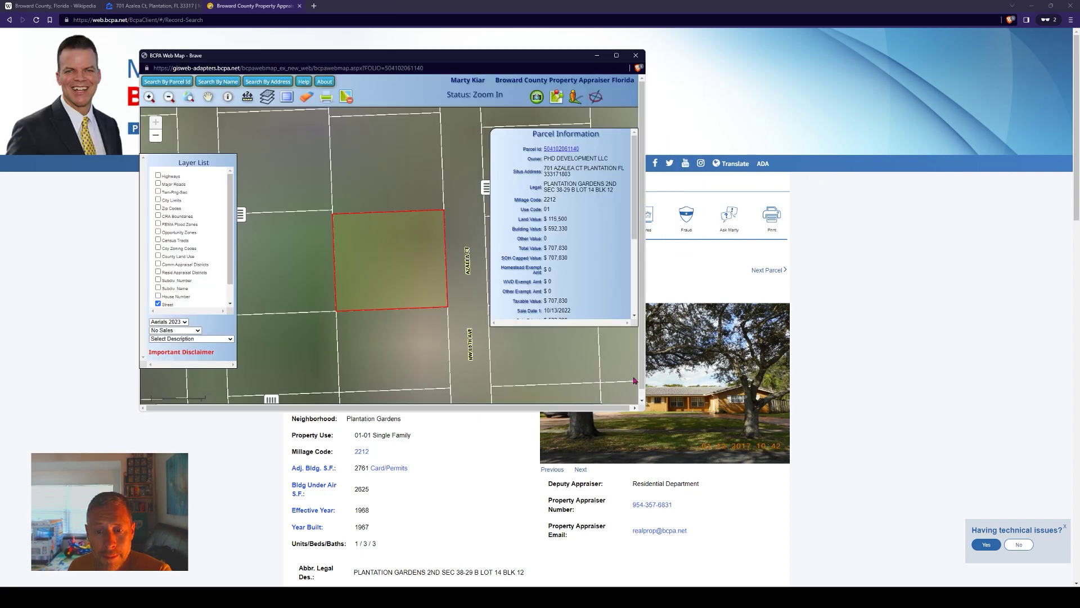
pyautogui.moveTo(646, 415); pyautogui.dragTo(996, 570)
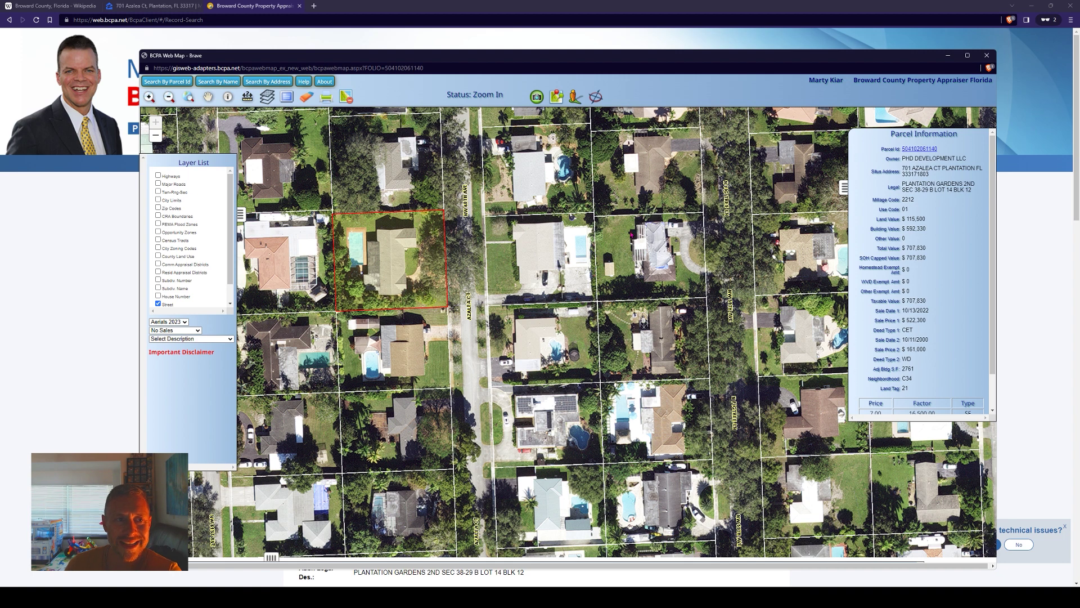
pyautogui.click(180, 68)
pyautogui.moveTo(173, 68); pyautogui.dragTo(186, 69)
pyautogui.click(186, 69)
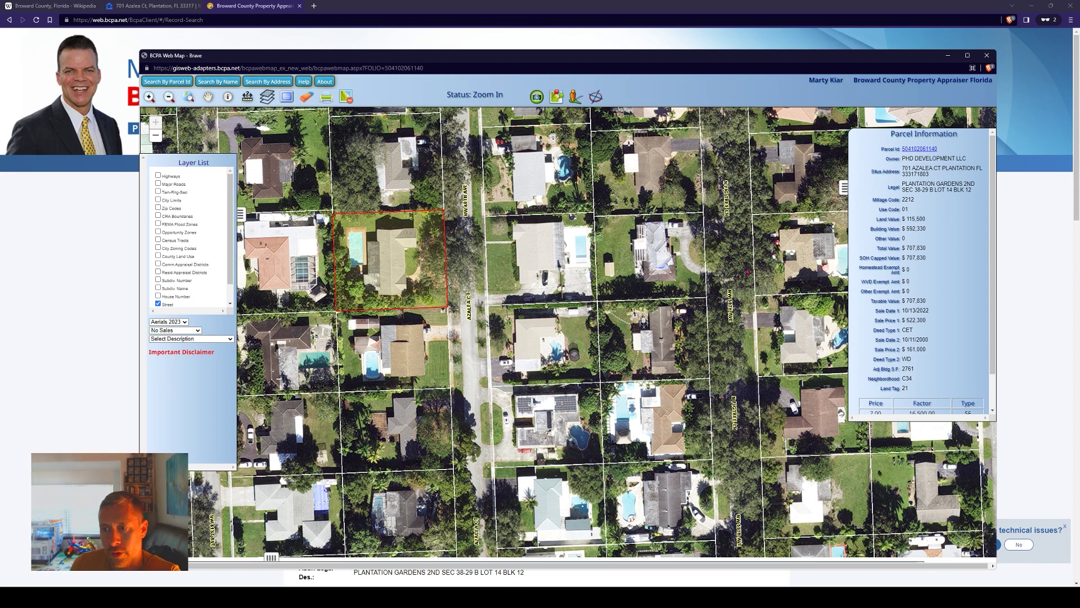
pyautogui.scroll(-2, 658, 284)
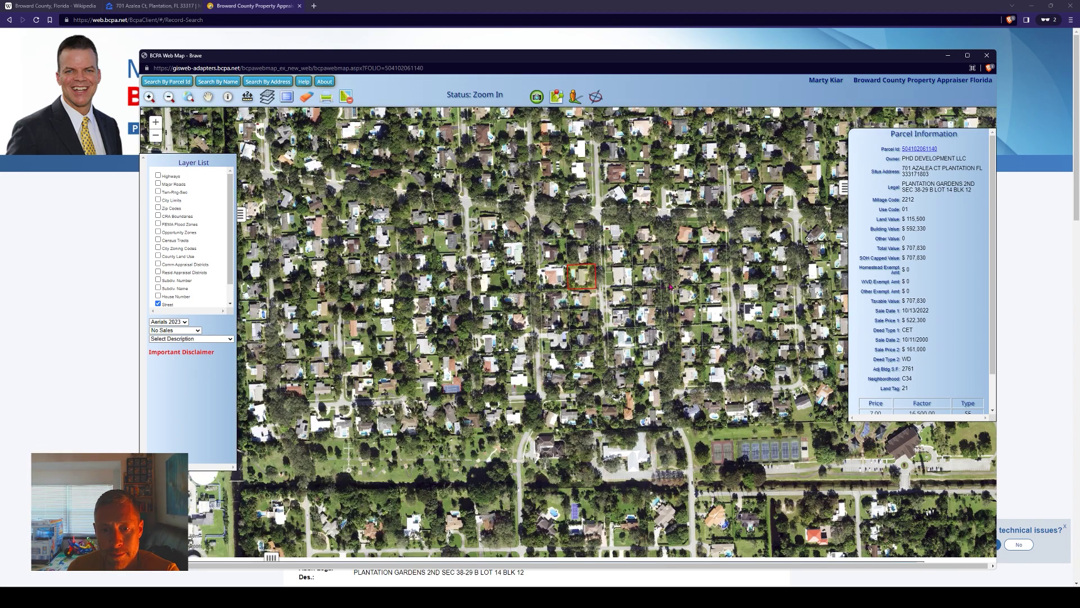
pyautogui.scroll(1, 683, 227)
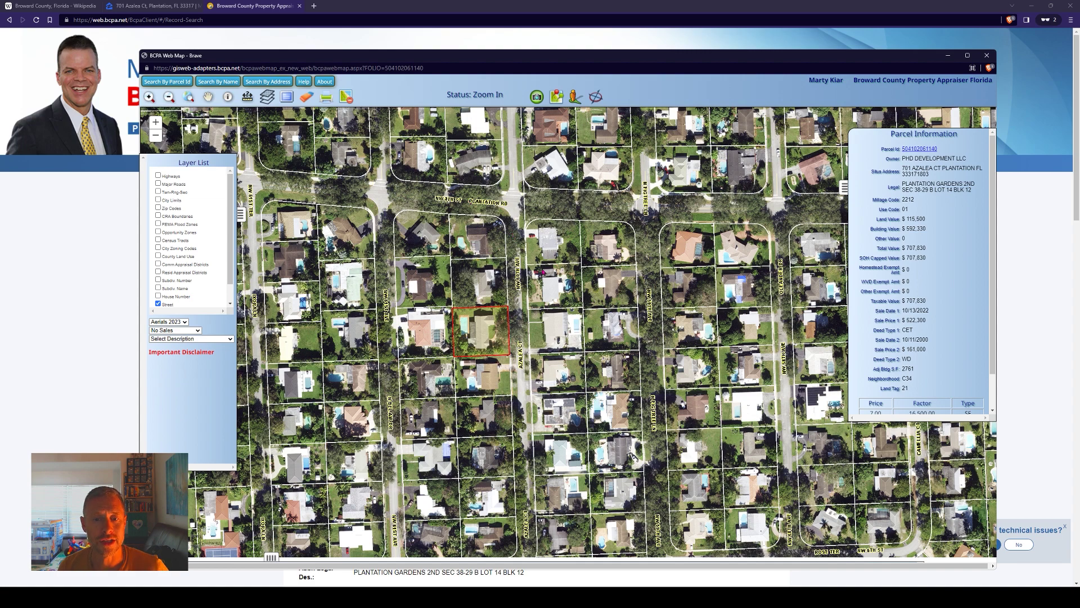
pyautogui.scroll(1, 535, 264)
pyautogui.scroll(-3, 520, 378)
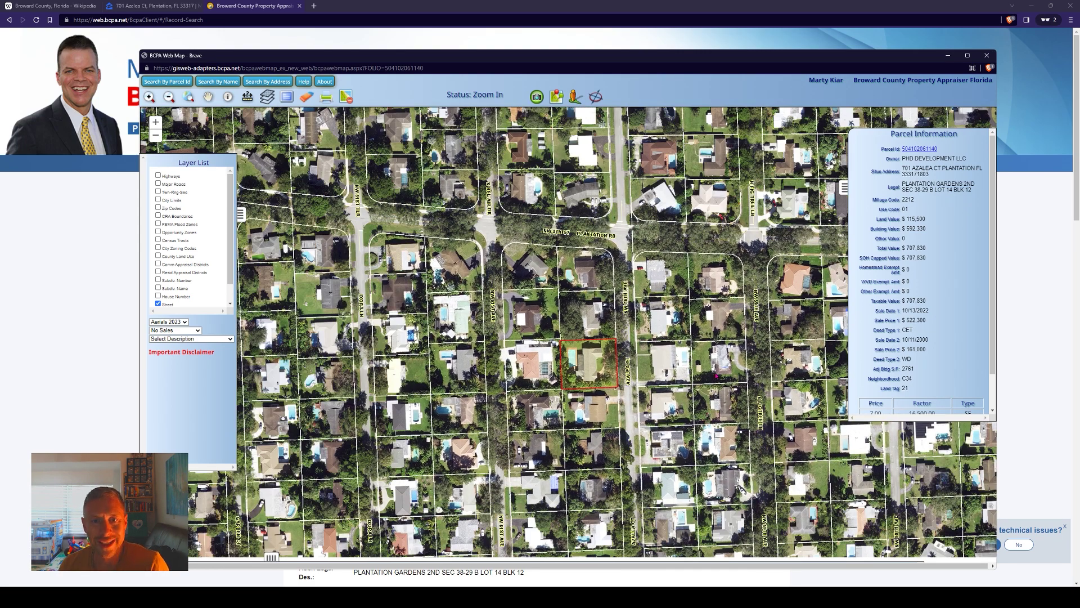
pyautogui.moveTo(714, 335); pyautogui.dragTo(664, 337)
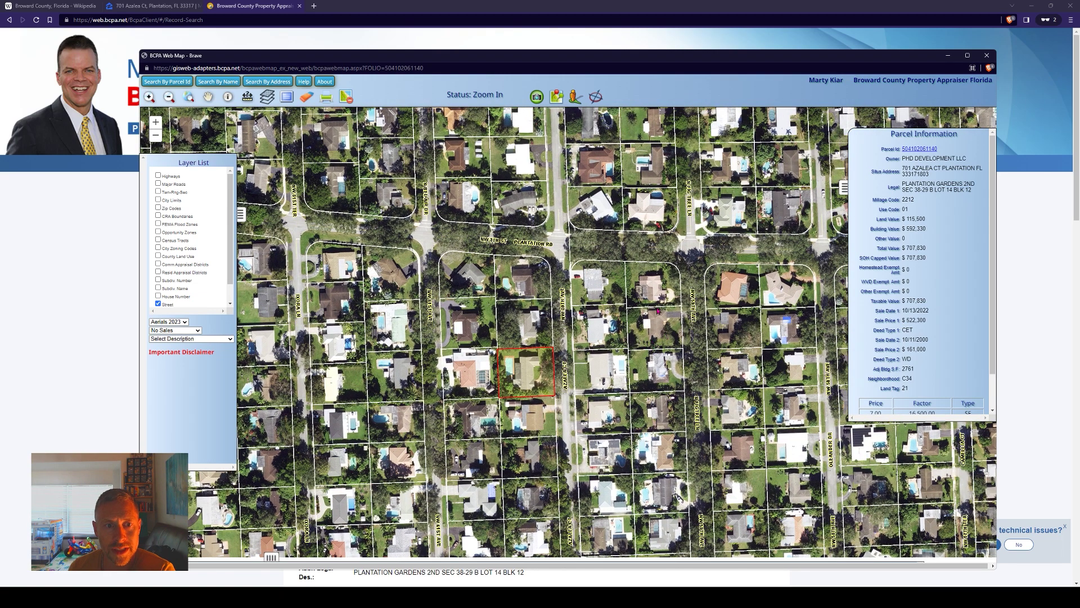
pyautogui.click(601, 225)
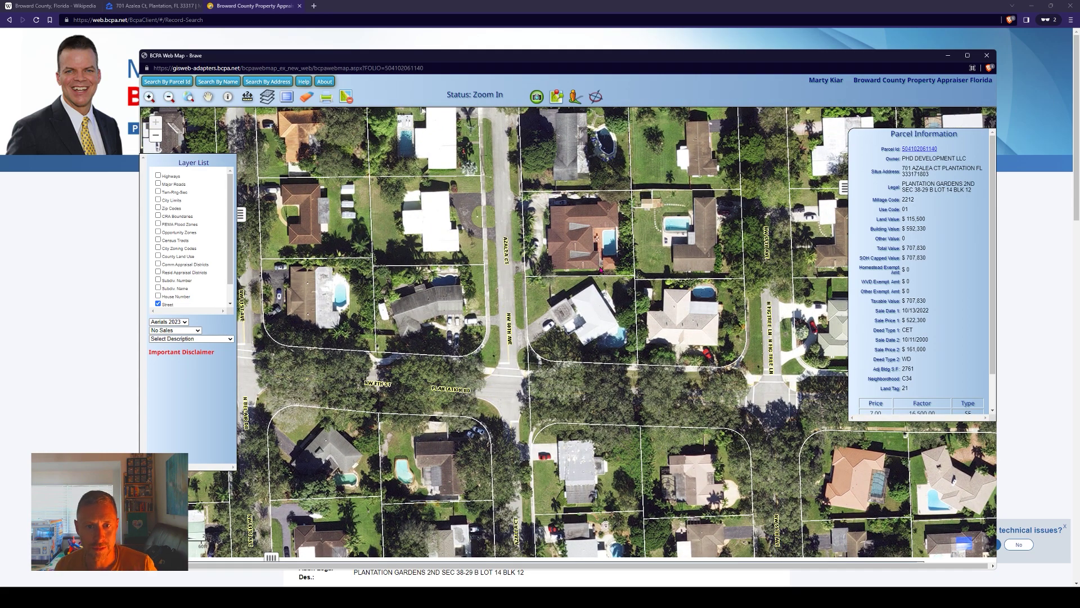
pyautogui.scroll(-3, 631, 192)
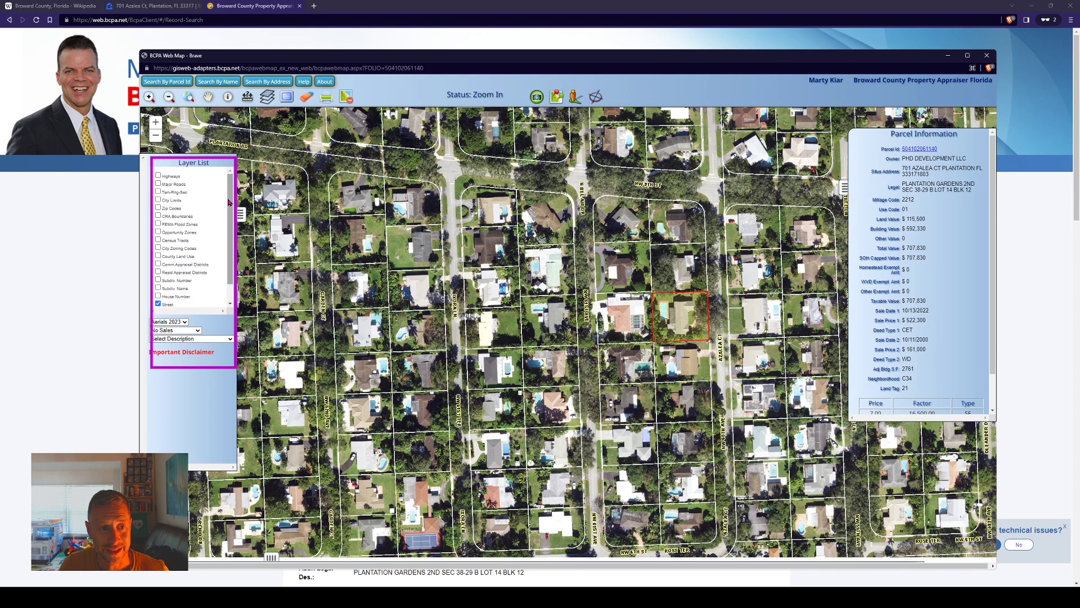
pyautogui.scroll(-1, 219, 220)
pyautogui.click(158, 292)
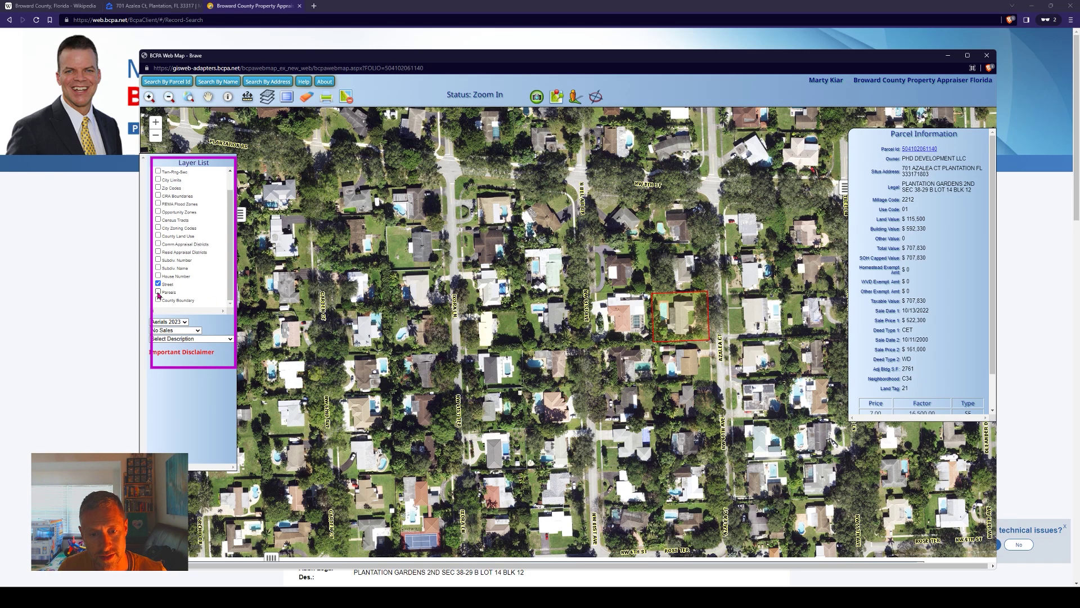
pyautogui.click(158, 292)
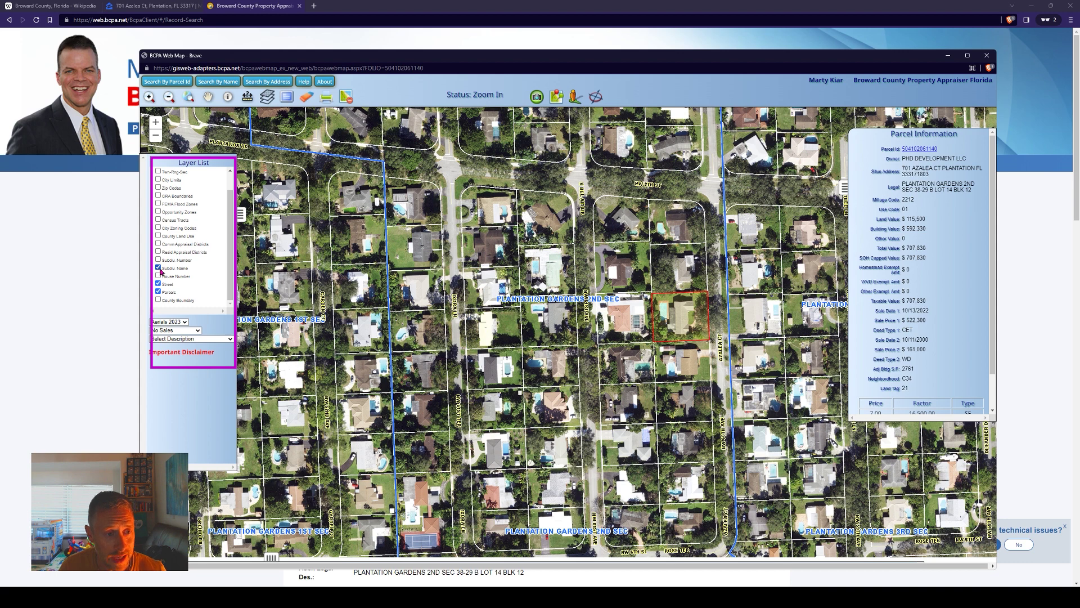
pyautogui.click(159, 267)
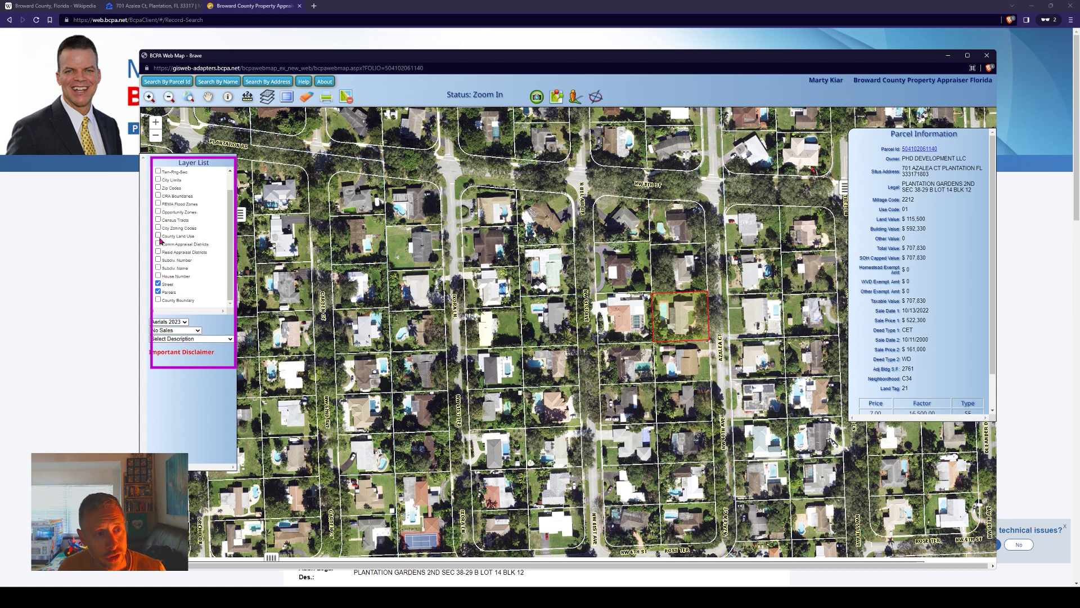
pyautogui.click(158, 188)
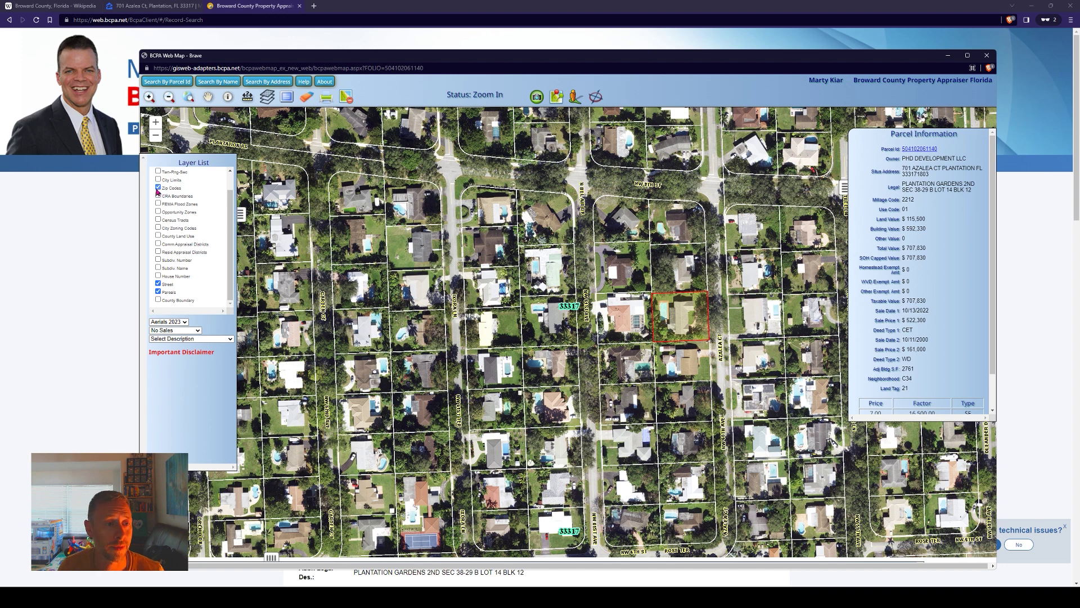
pyautogui.click(158, 180)
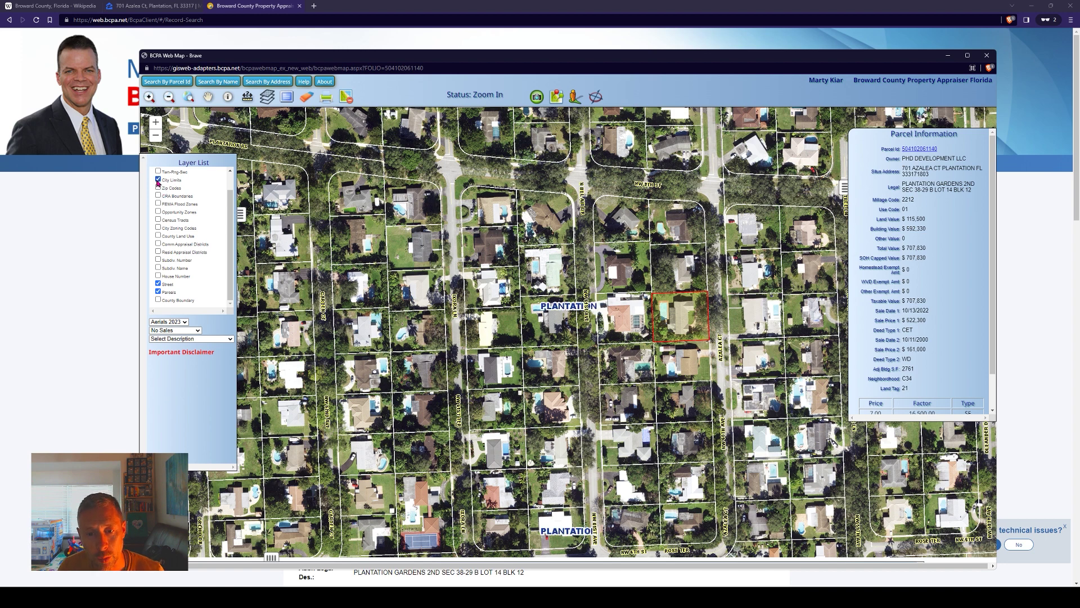
pyautogui.click(158, 180)
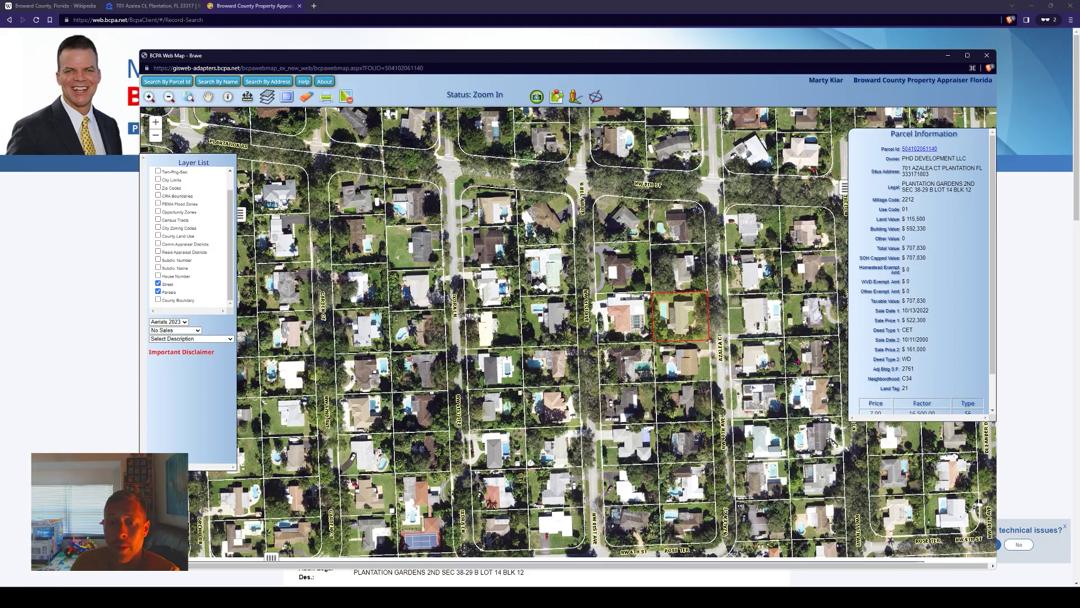
pyautogui.scroll(-1, 592, 353)
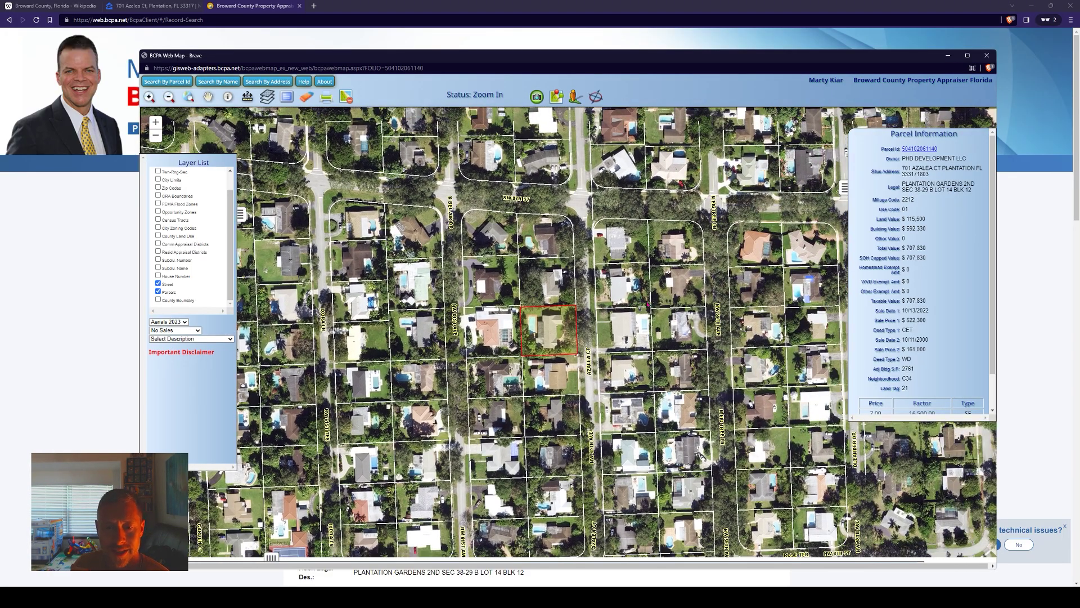
pyautogui.scroll(1, 592, 353)
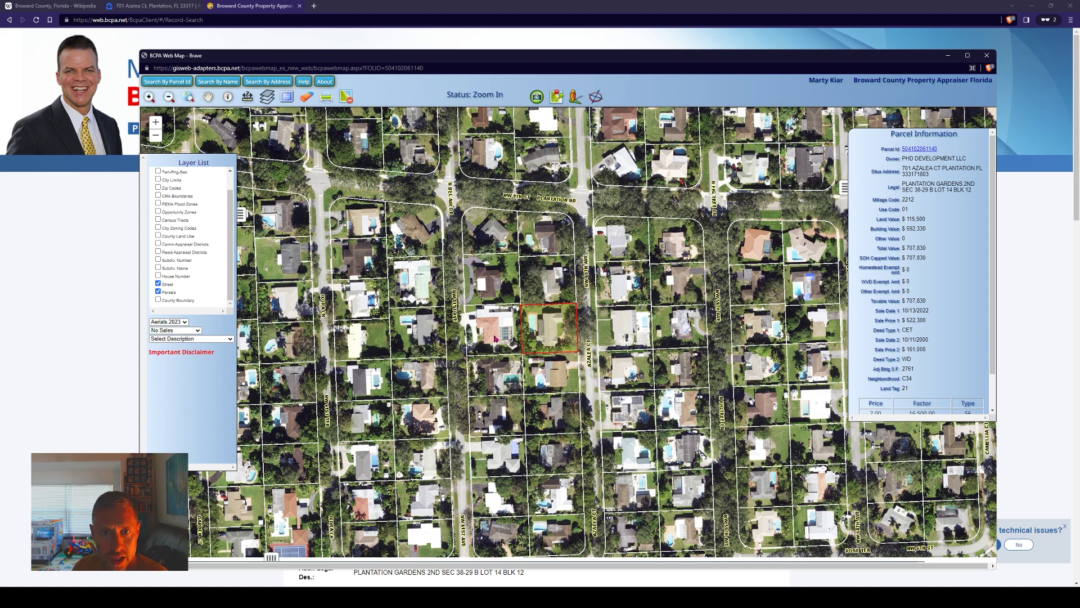
pyautogui.scroll(1, 494, 340)
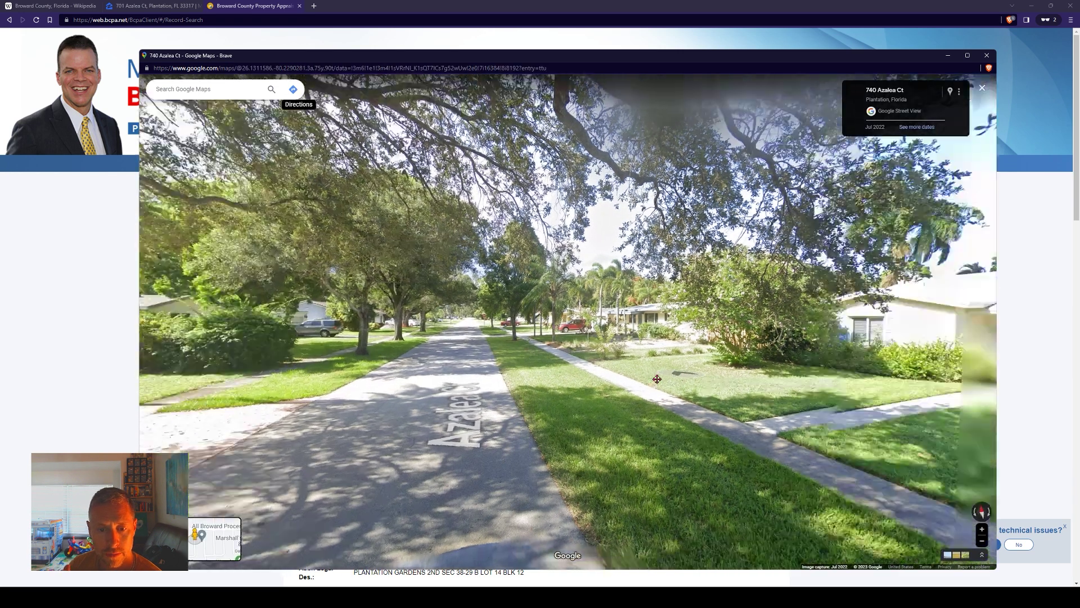
# Turn Street View to face the Azalea Ct house, view it in 3-D aerial, then go back to BCPA
pyautogui.moveTo(657, 378); pyautogui.dragTo(573, 372)
pyautogui.scroll(-2, 573, 371)
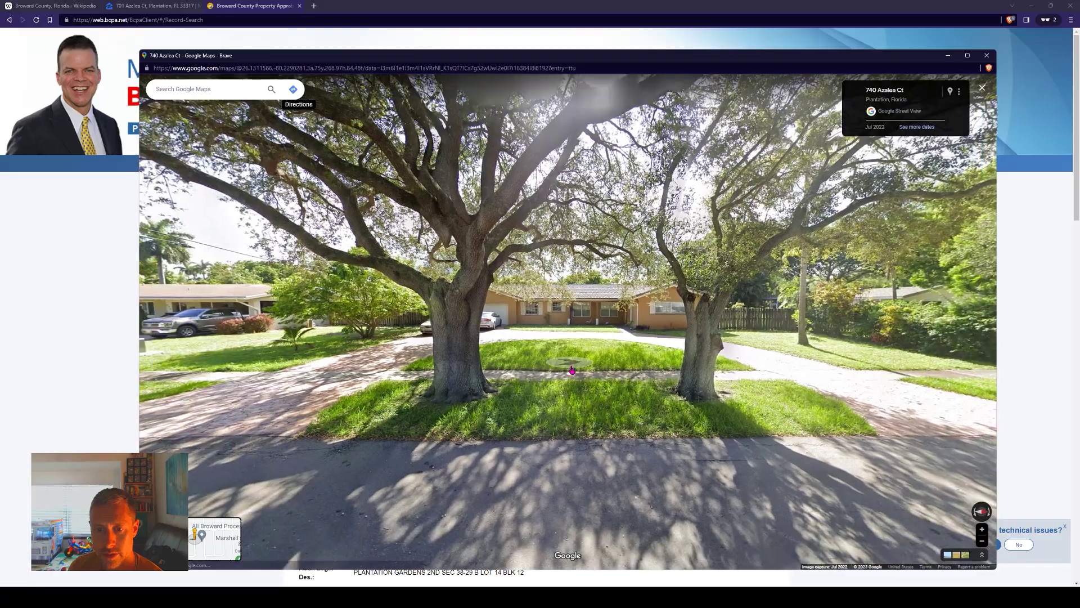
pyautogui.scroll(-3, 572, 372)
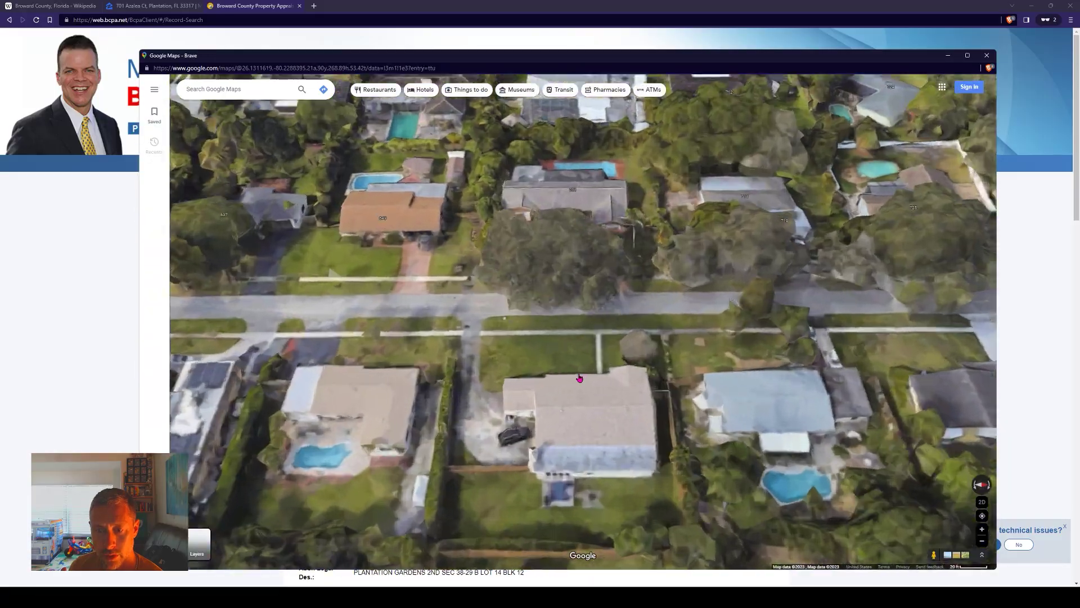
pyautogui.scroll(3, 577, 365)
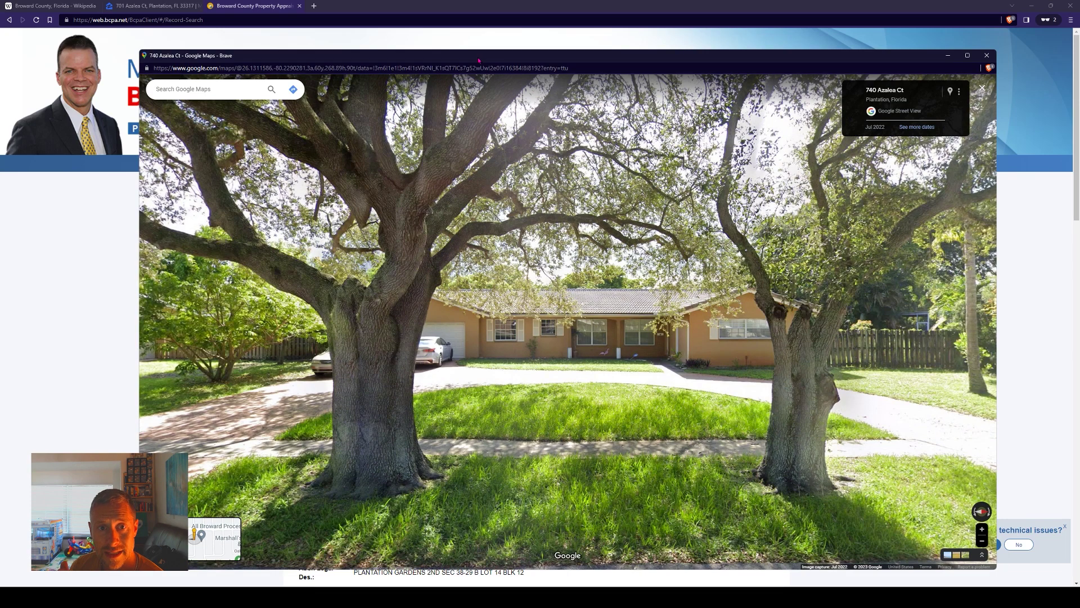
pyautogui.moveTo(497, 61); pyautogui.dragTo(481, 44)
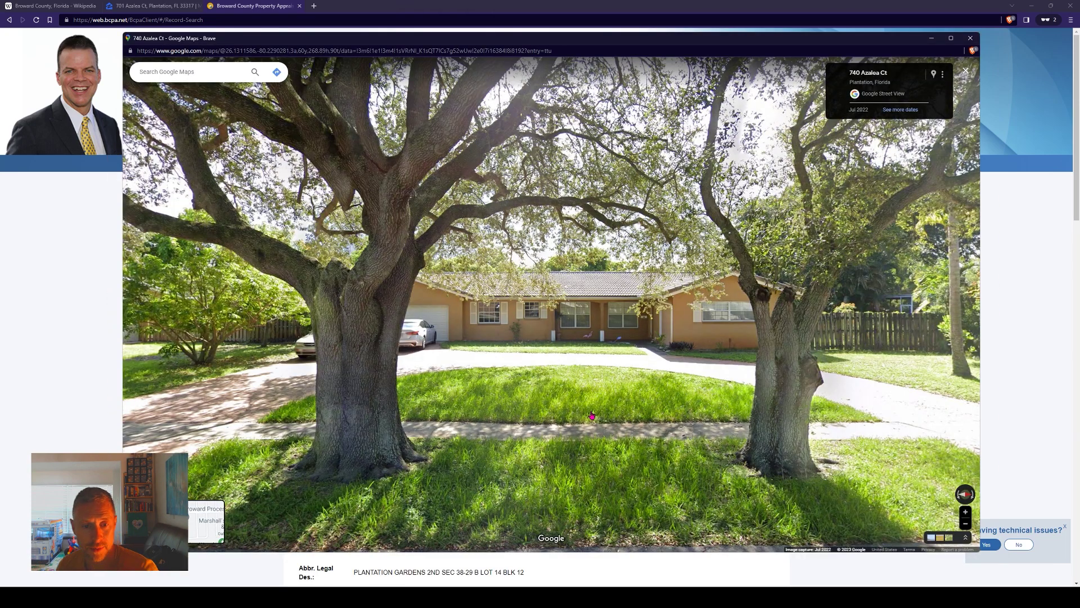
pyautogui.moveTo(411, 40); pyautogui.dragTo(414, 49)
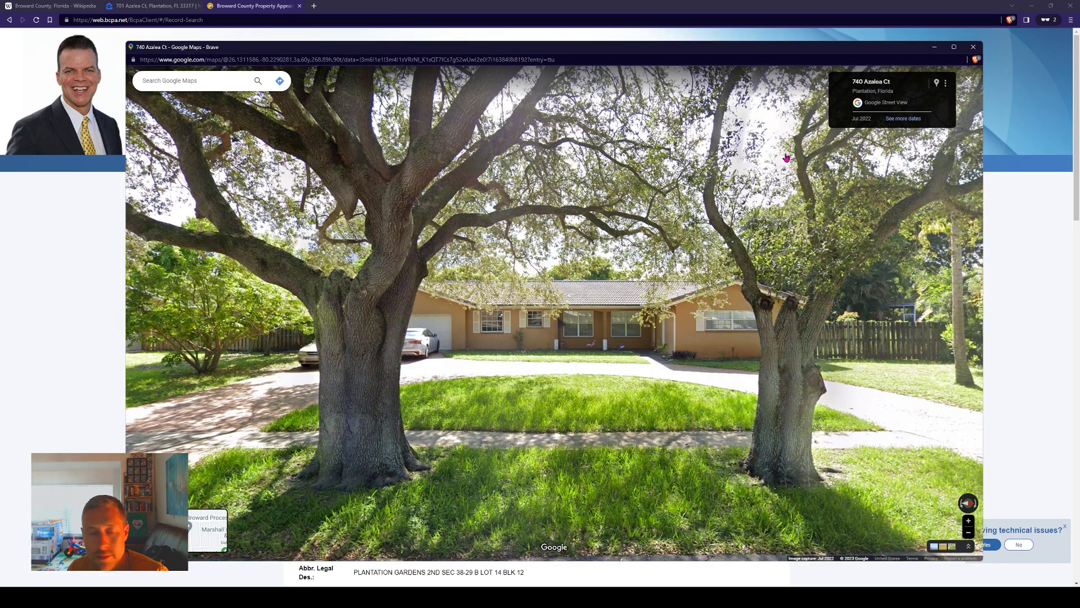
pyautogui.click(968, 80)
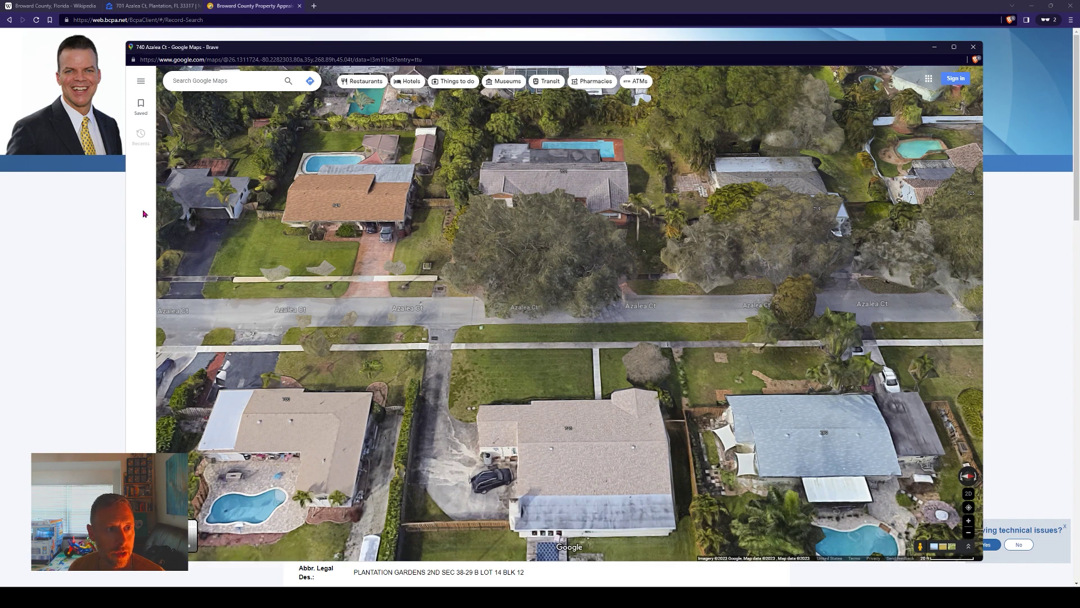
pyautogui.hotkey('alt', 'Left')
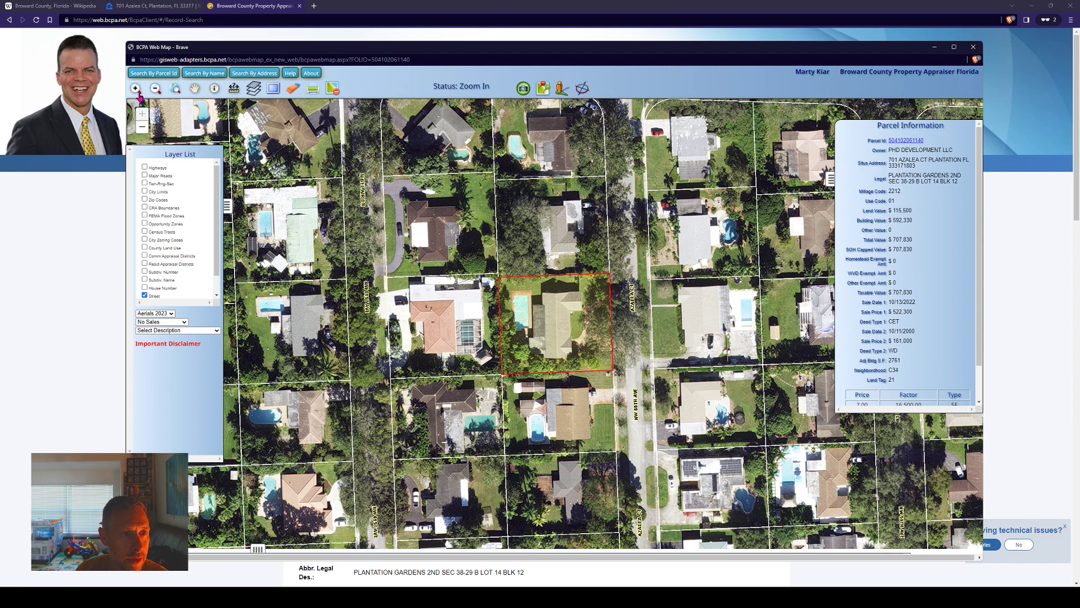
# Switch the aerial imagery to Aerials 2007, then Aerials 2017, then back to Aerials 2023
pyautogui.click(157, 314)
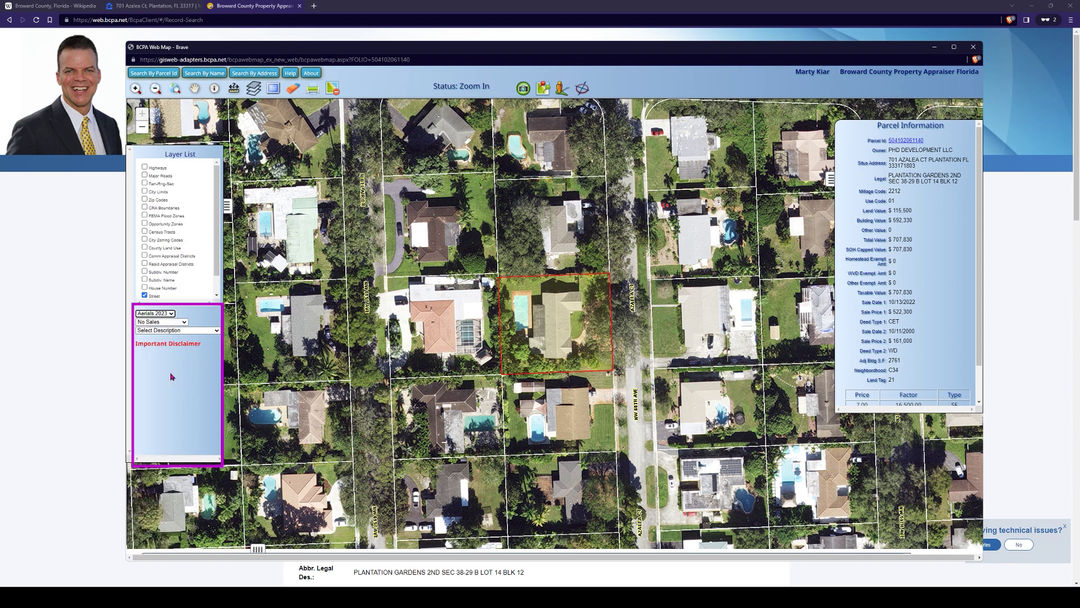
pyautogui.click(155, 313)
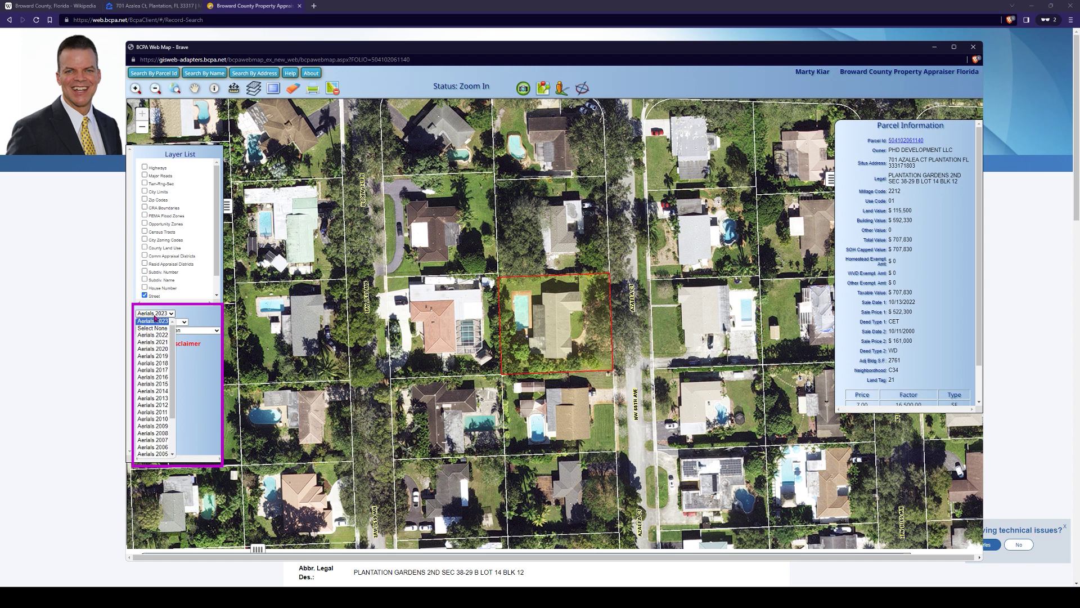
pyautogui.click(163, 402)
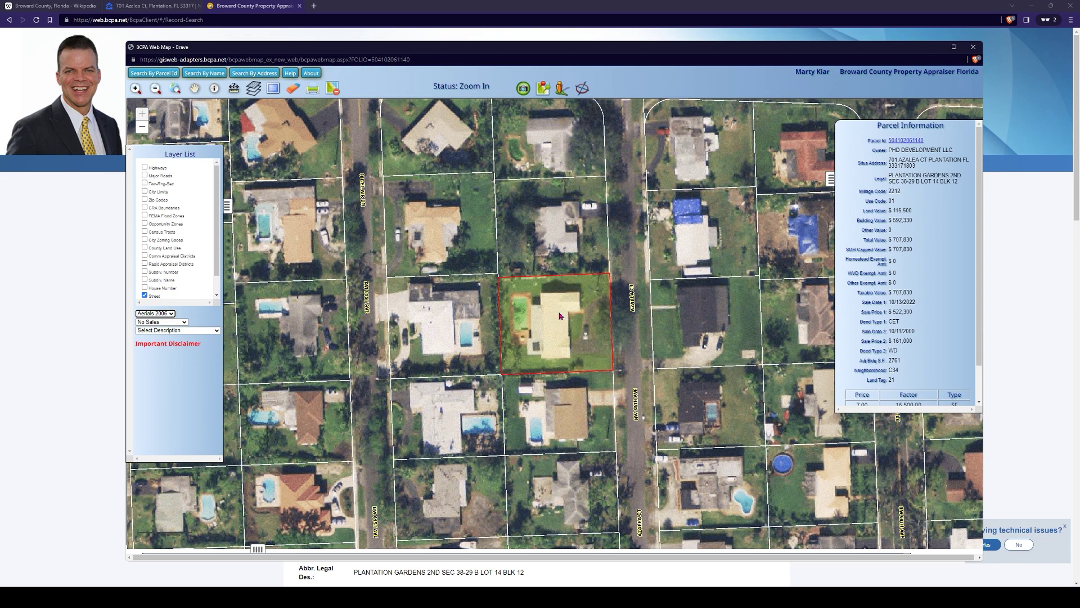
pyautogui.click(155, 313)
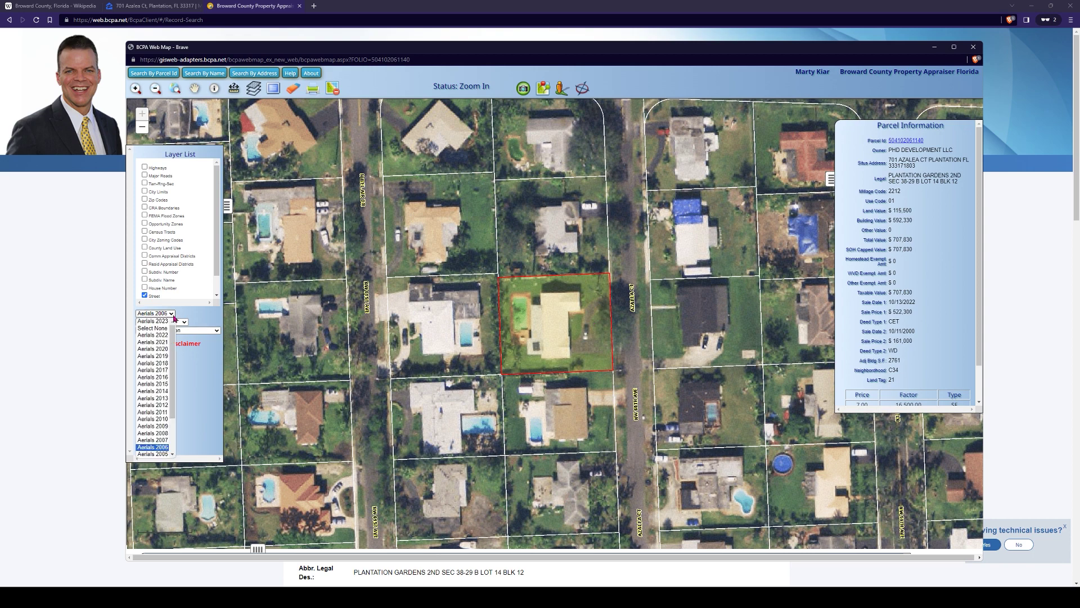
pyautogui.click(164, 442)
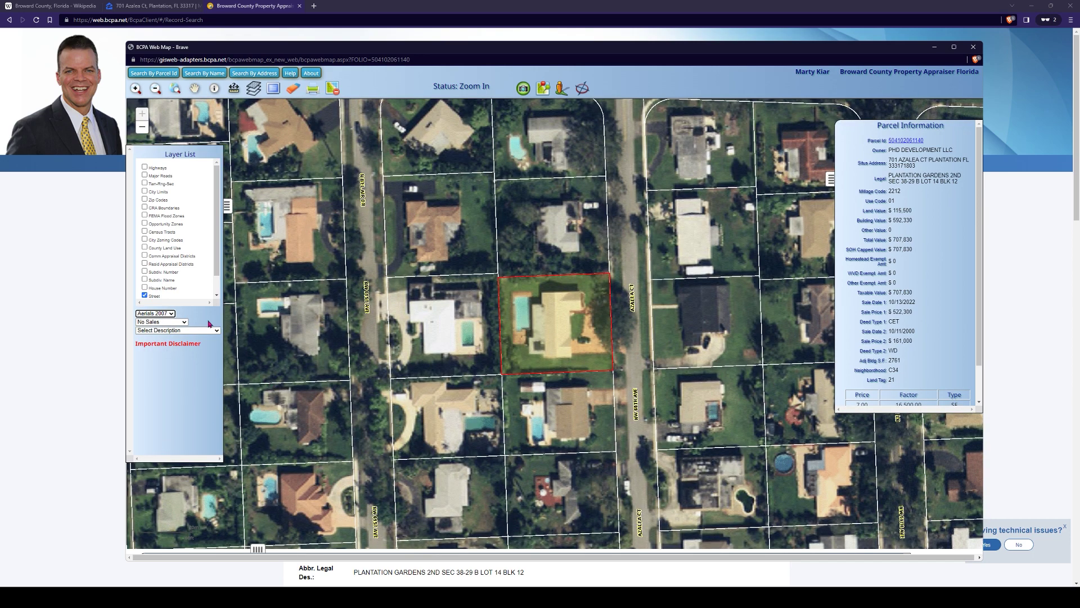
pyautogui.click(172, 314)
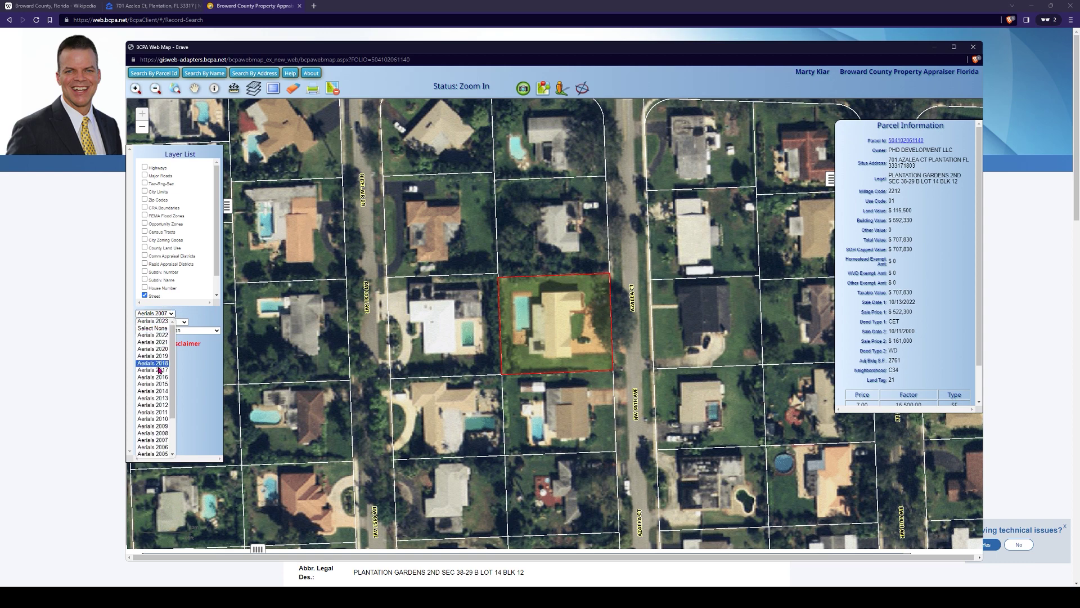
pyautogui.click(161, 372)
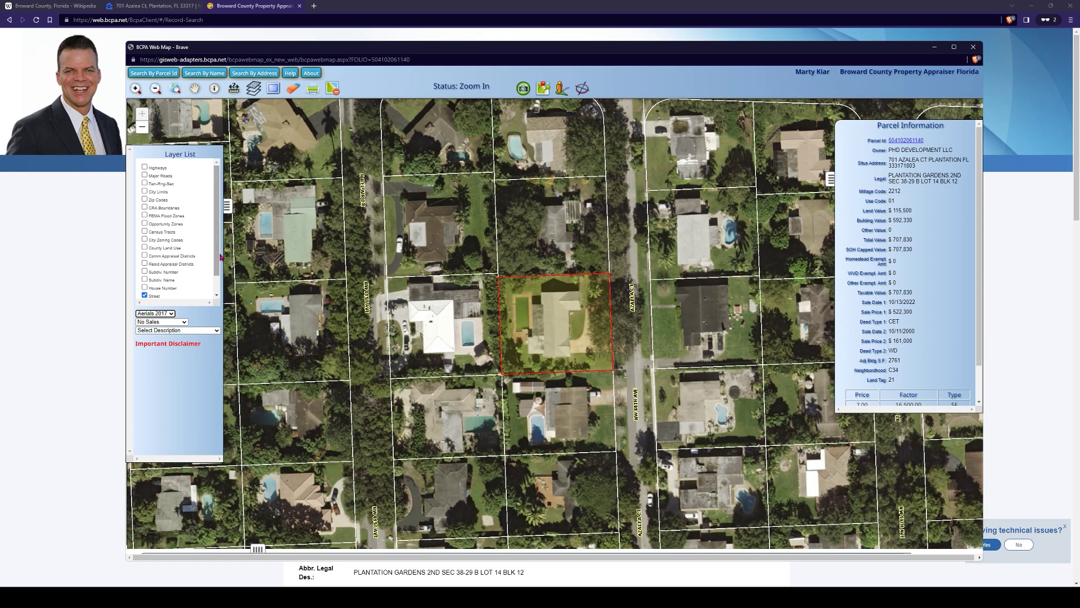
pyautogui.click(168, 314)
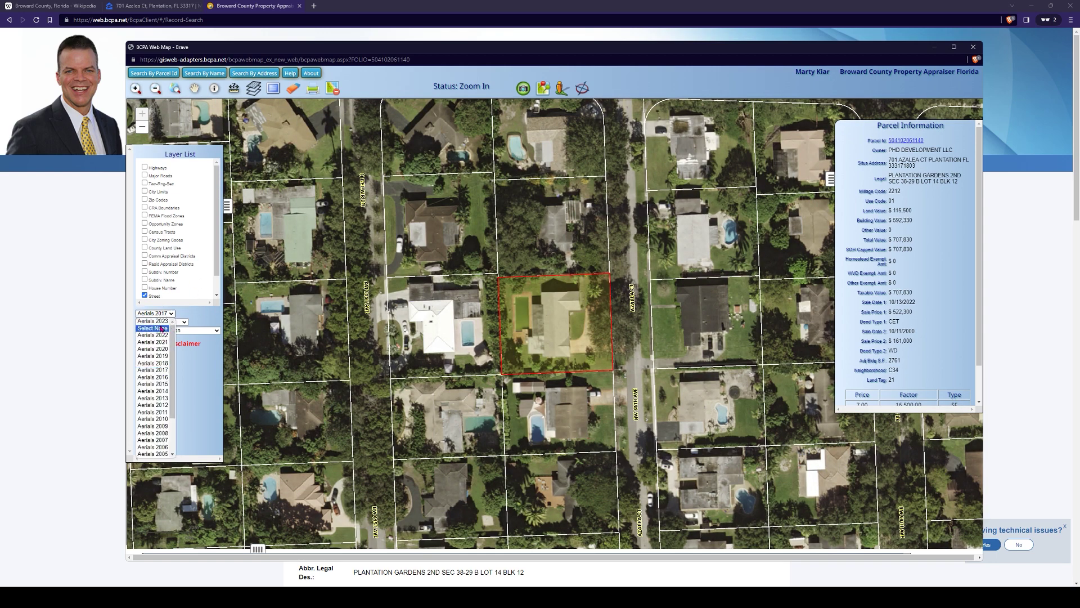
pyautogui.click(153, 320)
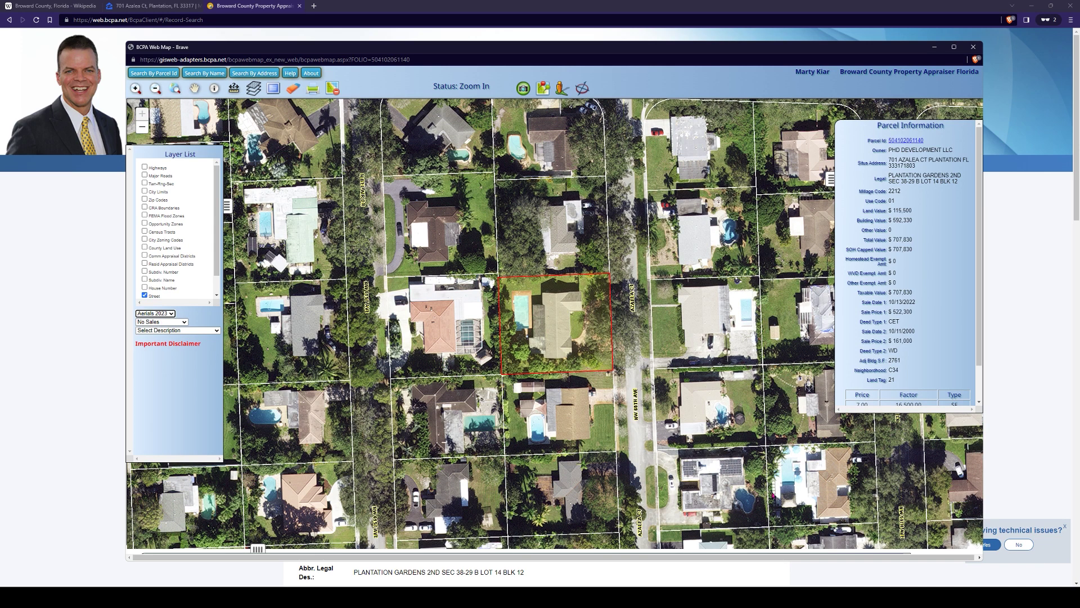
pyautogui.moveTo(876, 131); pyautogui.dragTo(951, 136)
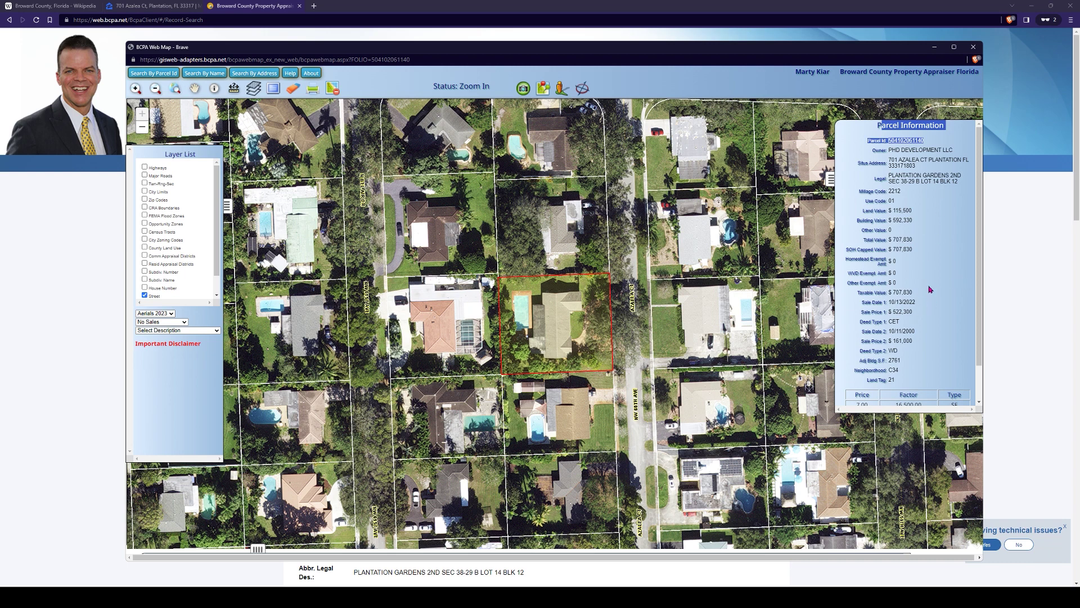
pyautogui.scroll(-1, 980, 293)
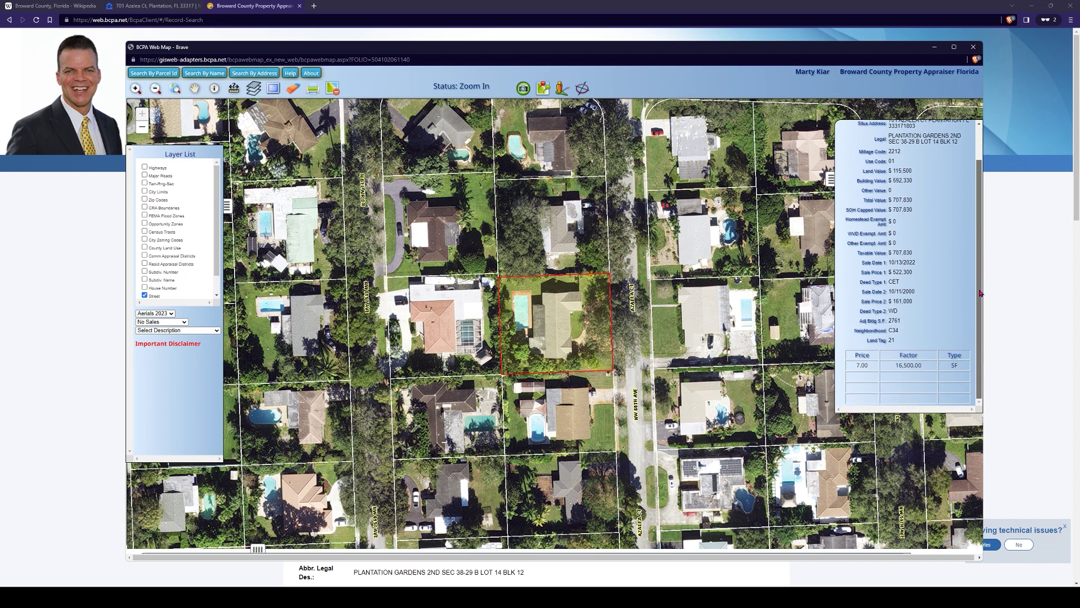
pyautogui.scroll(1, 980, 282)
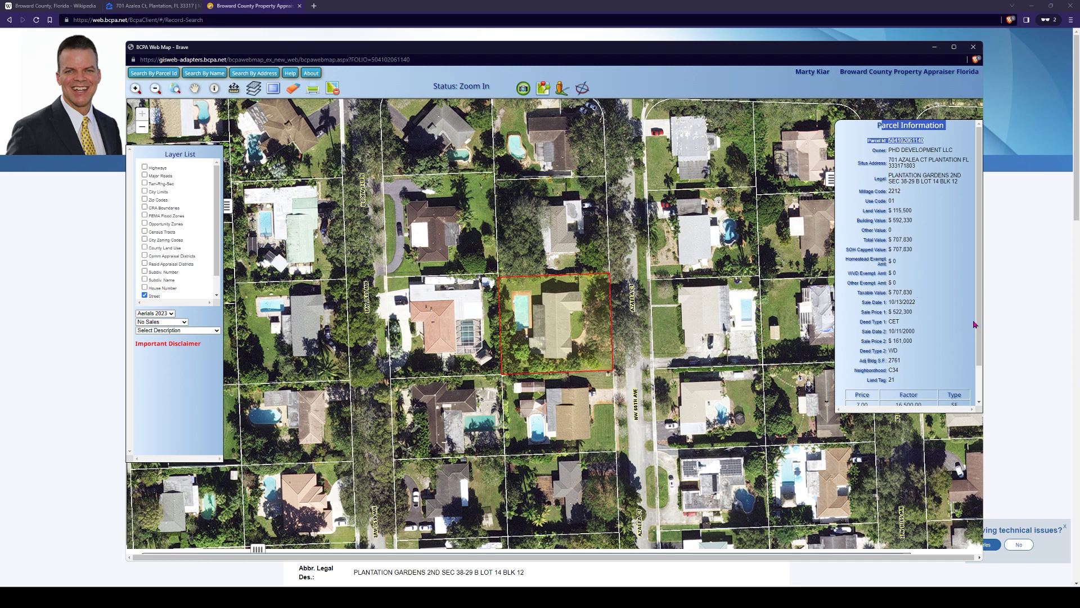
pyautogui.scroll(-1, 975, 325)
pyautogui.moveTo(897, 367); pyautogui.dragTo(931, 369)
pyautogui.click(911, 366)
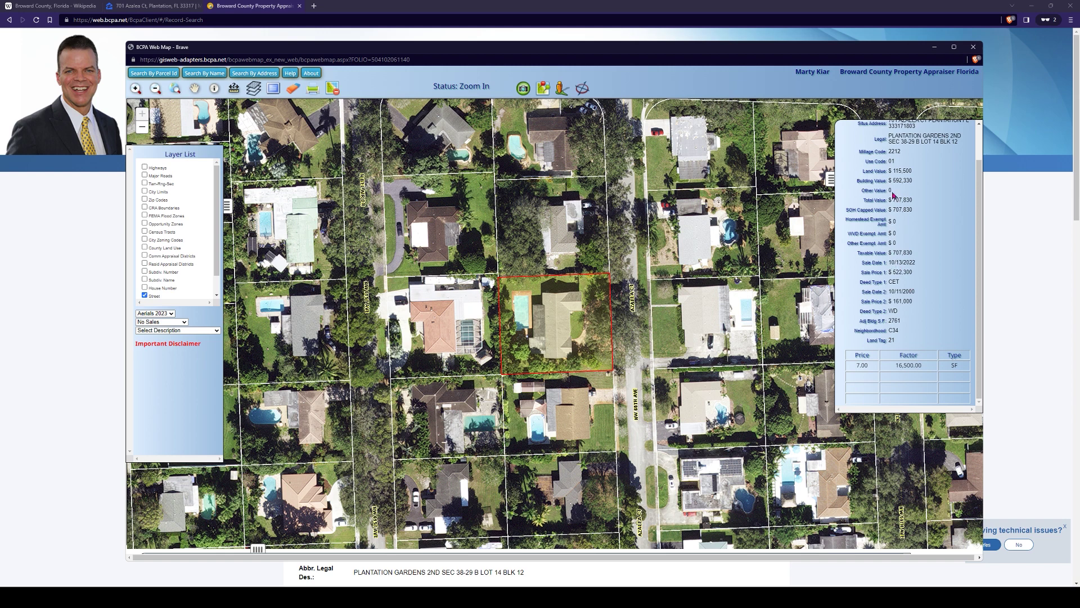
# Choose the 2023 Sales overlay and zoom the map out around the 701 Azalea Ct lot
pyautogui.click(185, 323)
pyautogui.click(177, 336)
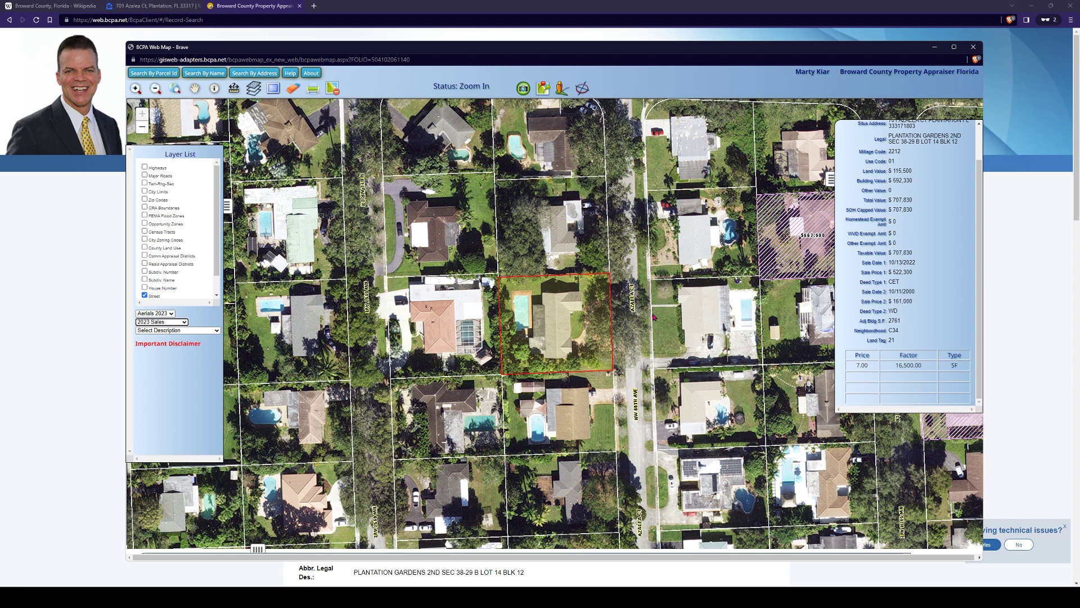
pyautogui.scroll(-1, 616, 347)
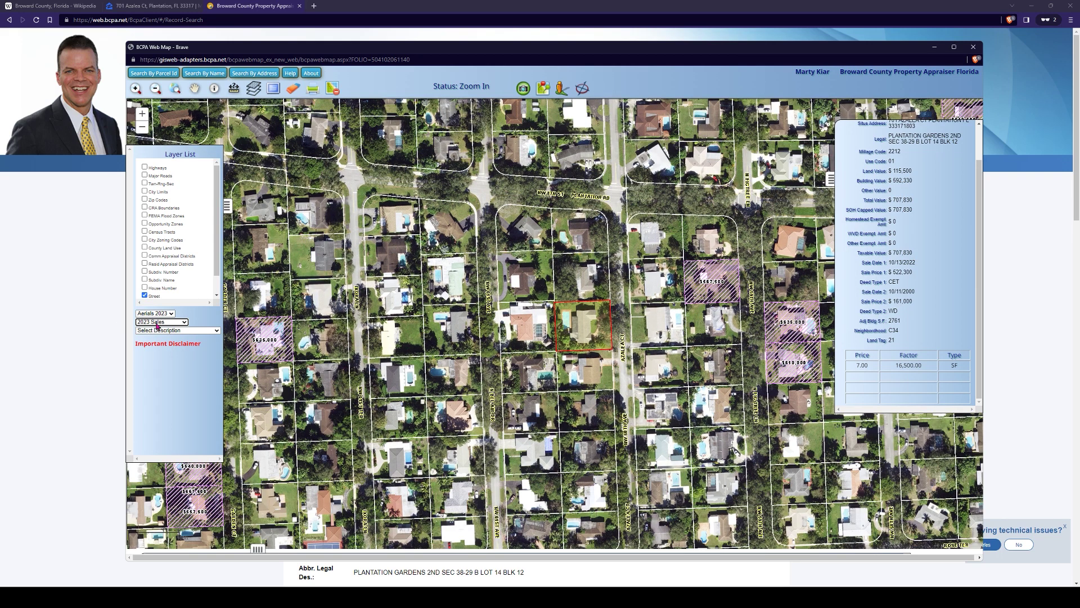
pyautogui.click(181, 322)
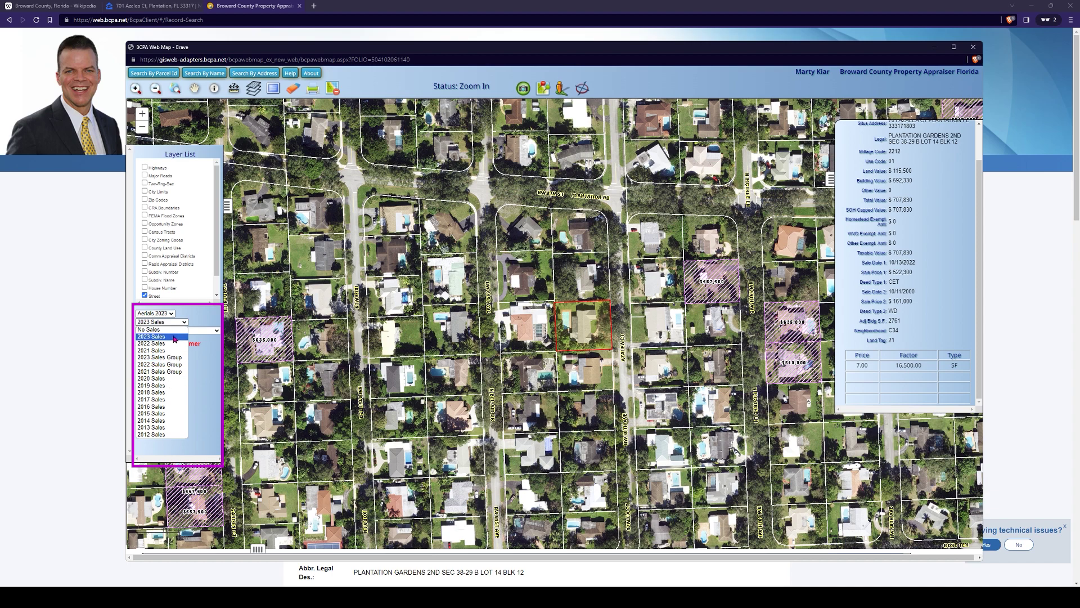
pyautogui.click(175, 337)
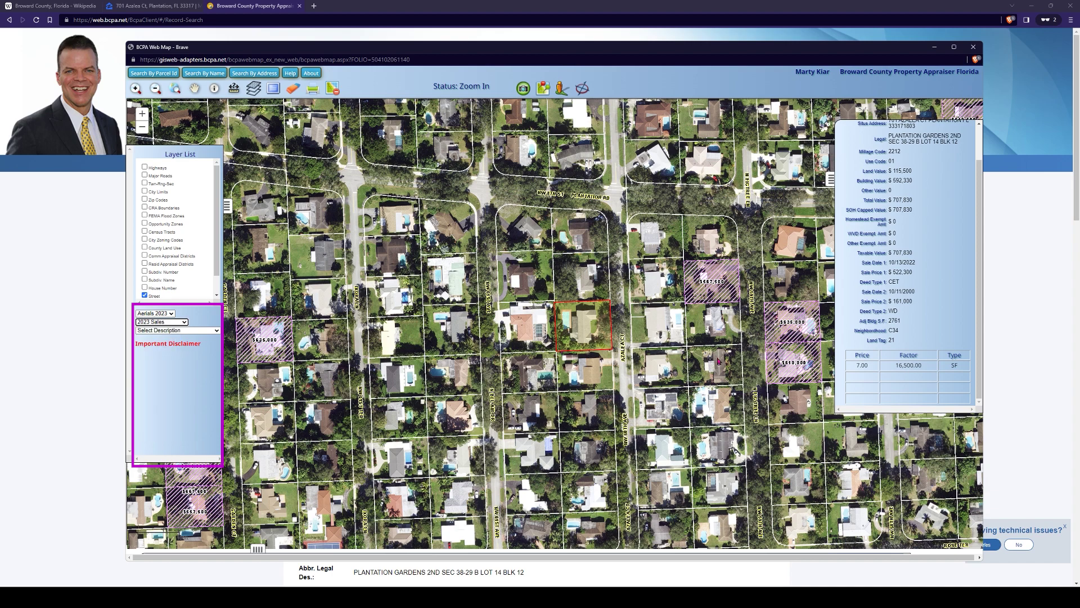
pyautogui.scroll(-1, 722, 390)
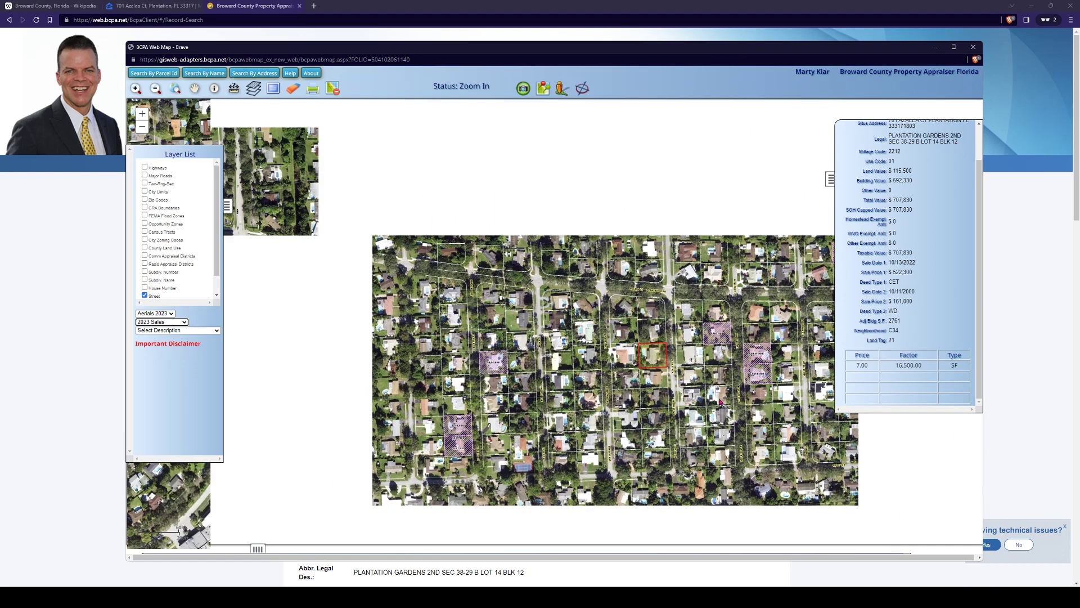